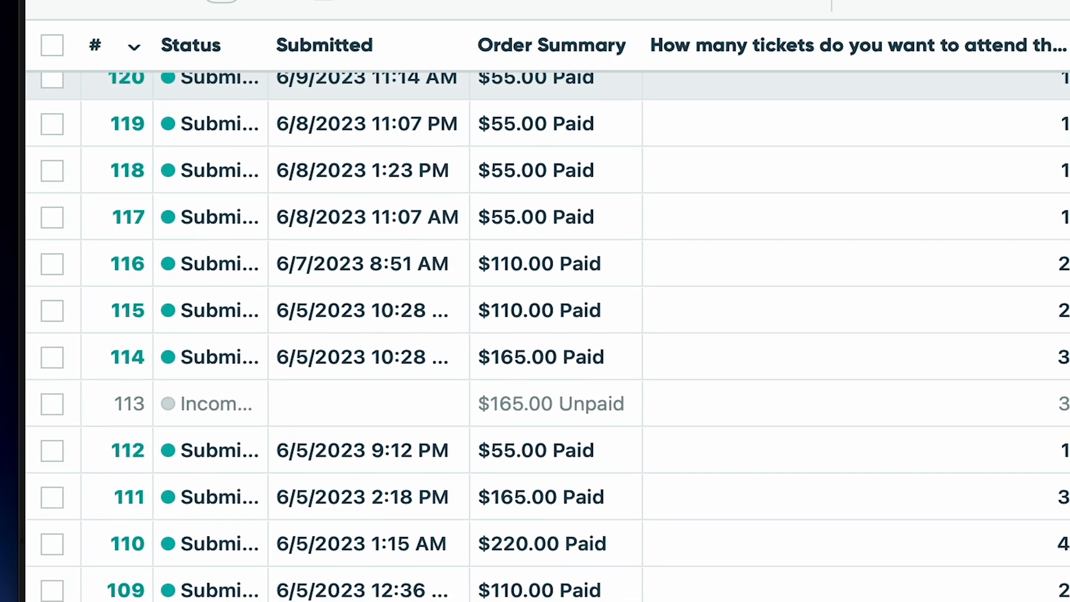
- Examine the submitted entries and the fields of the existing Online Media Content Submissions form
scroll(546, 334, down, 1)
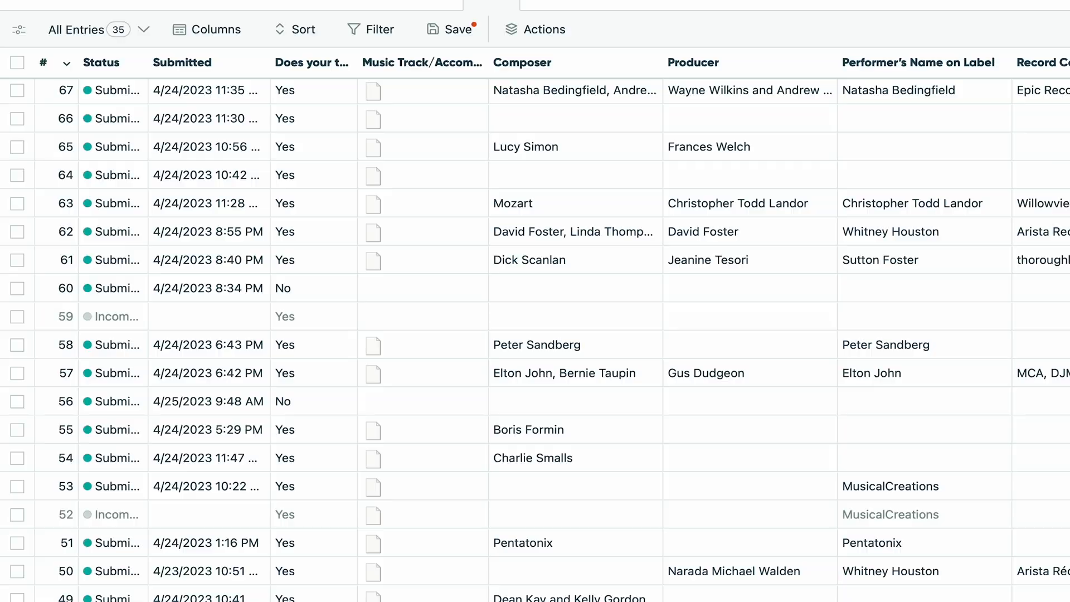
scroll(535, 335, down, 1)
scroll(535, 335, down, 3)
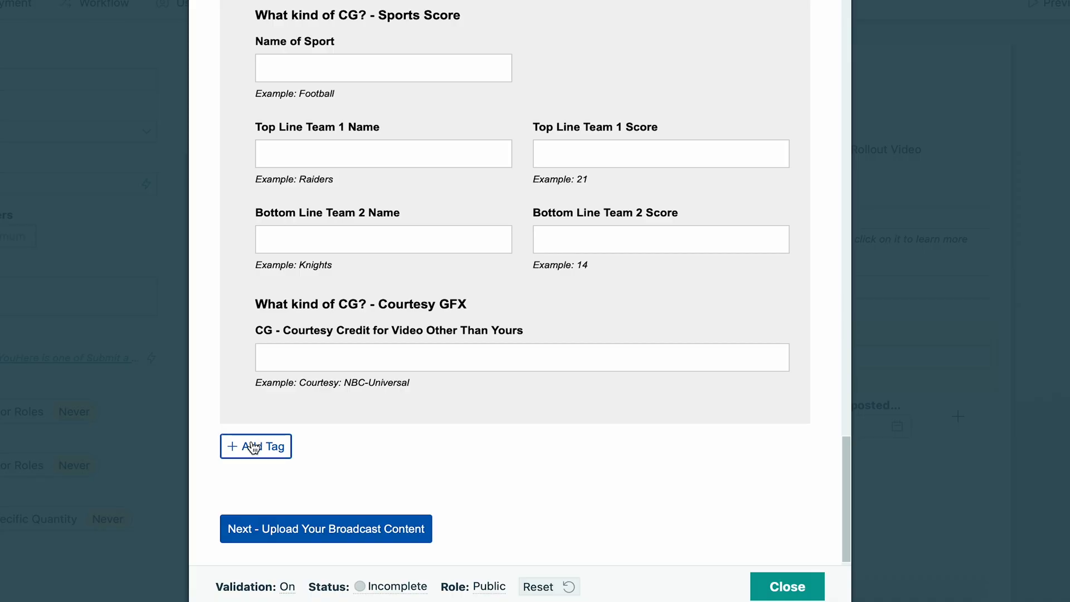
click(254, 445)
scroll(434, 265, down, 3)
scroll(489, 187, down, 3)
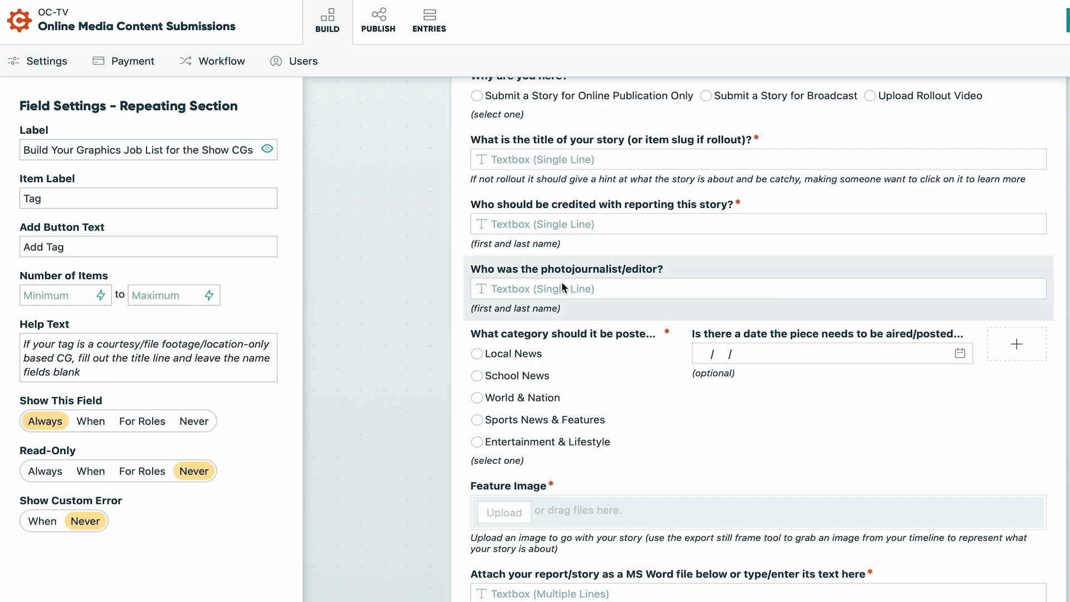
click(561, 288)
scroll(163, 210, down, 3)
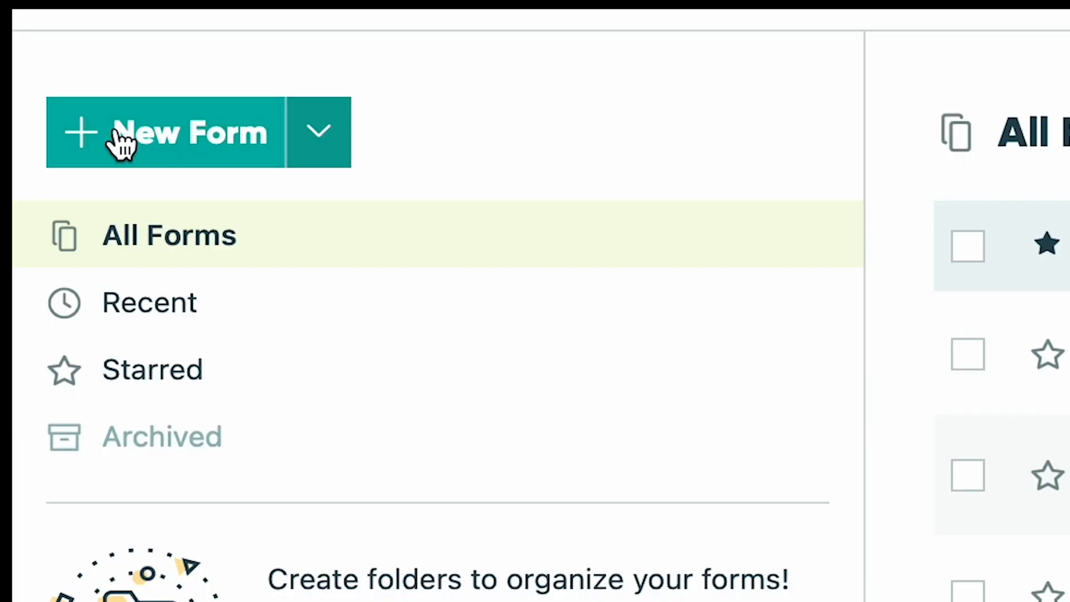
- Create a new form with the title "Title Here" and the description "Text Here"
click(118, 134)
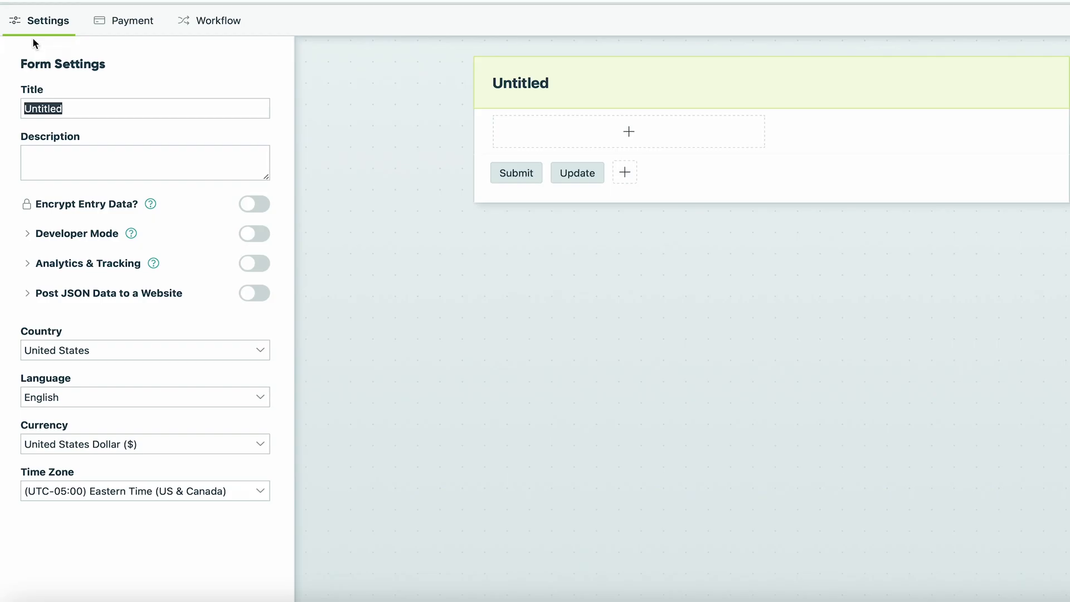
text(Title Here)
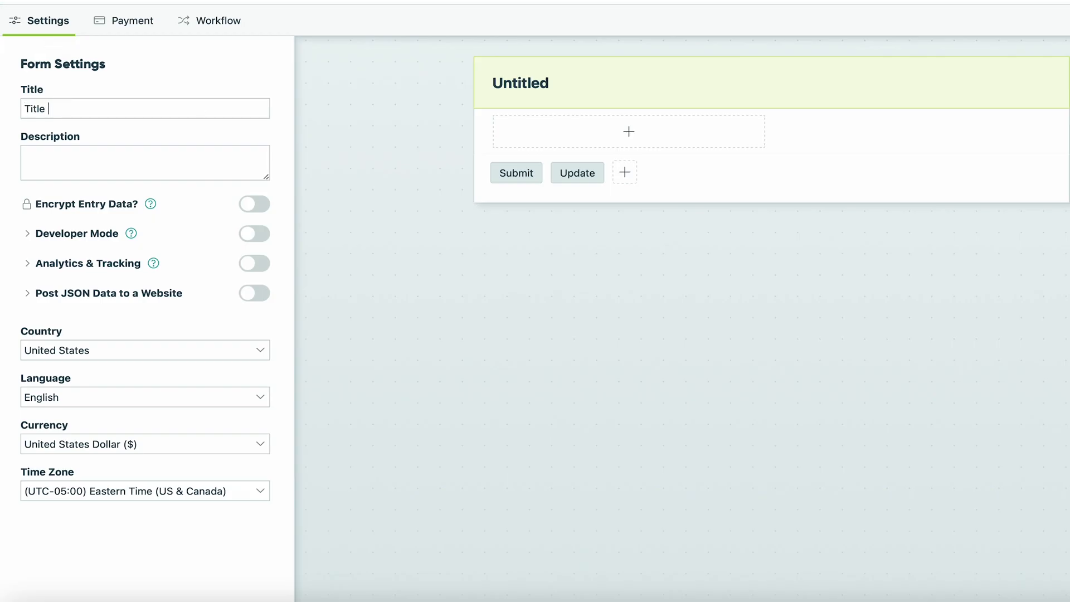
click(180, 169)
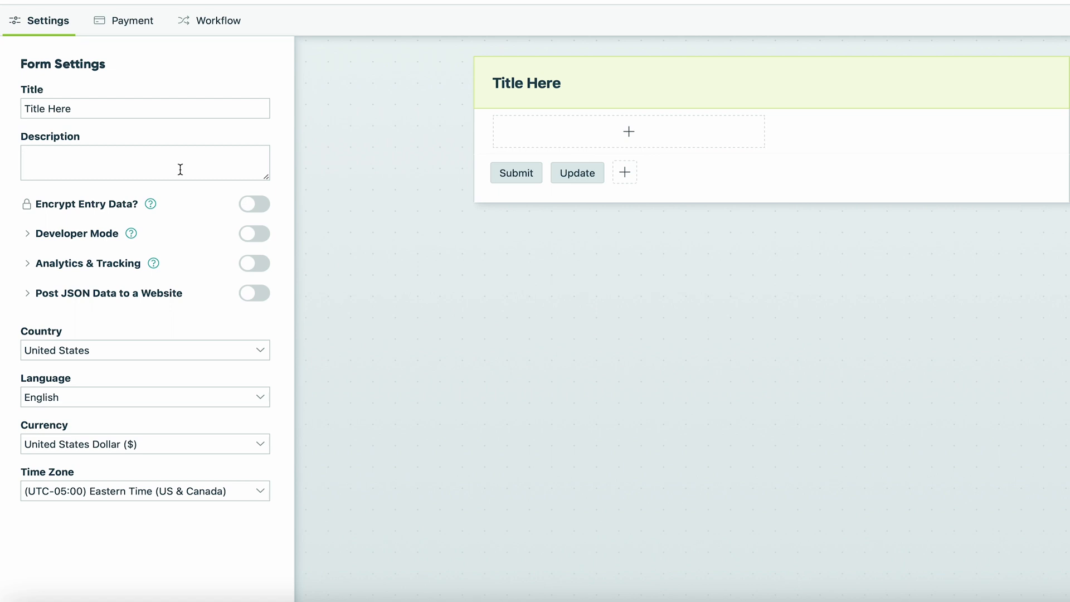
text(Text Here)
click(157, 112)
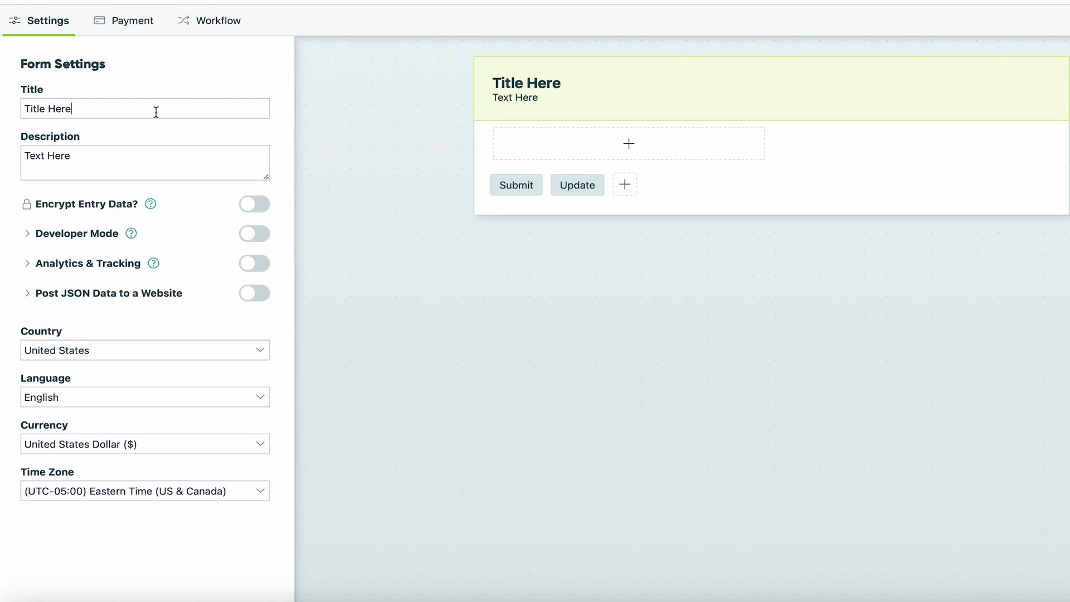
- Add a textbox as the form's first field and set its type to Multiple Lines
click(629, 146)
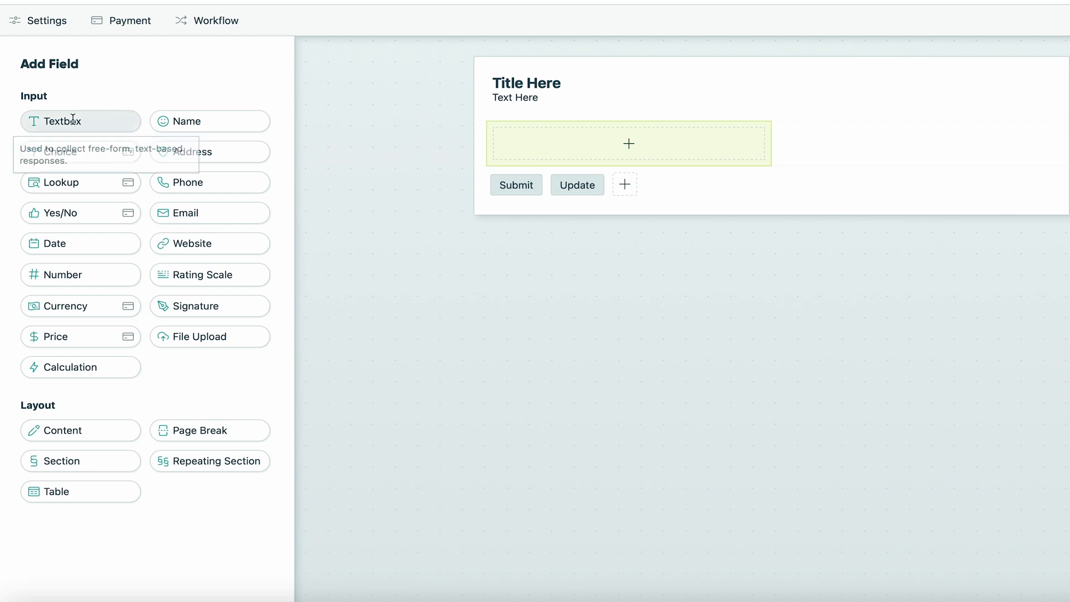
drag(39, 124, 587, 146)
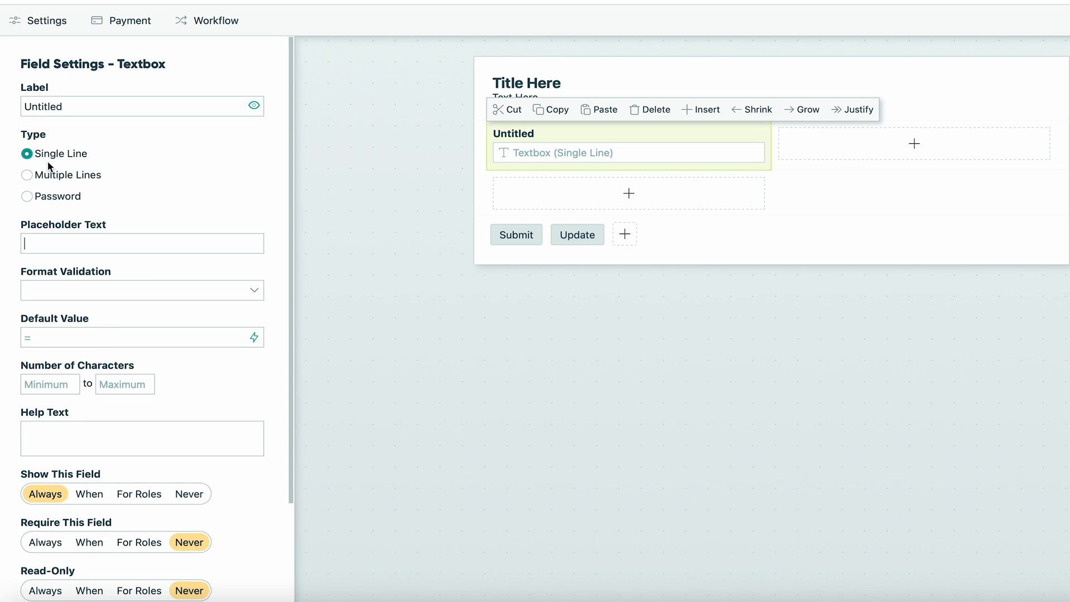
click(27, 175)
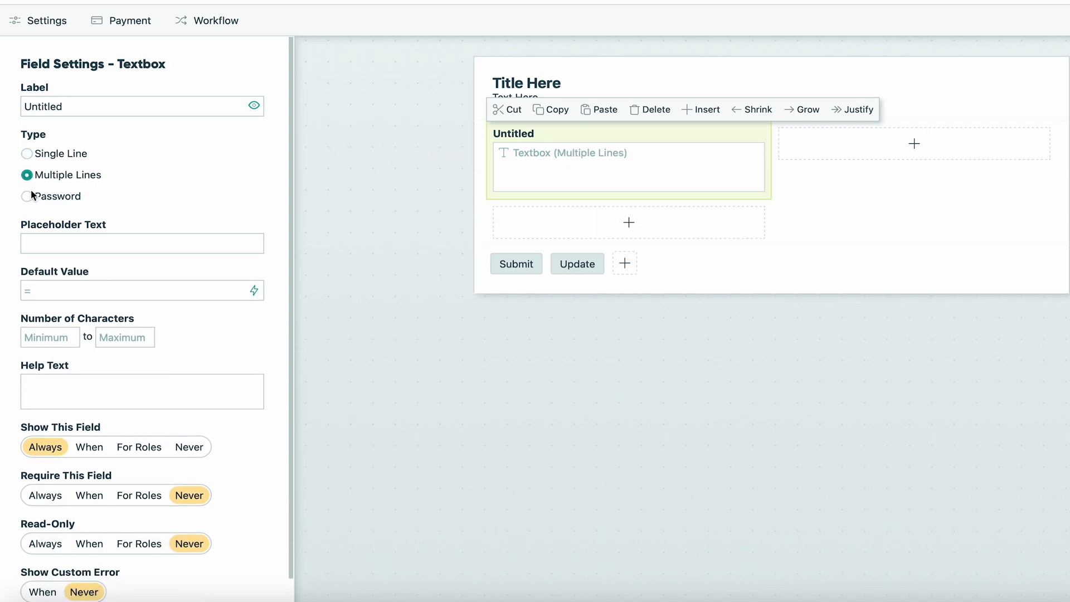
click(27, 196)
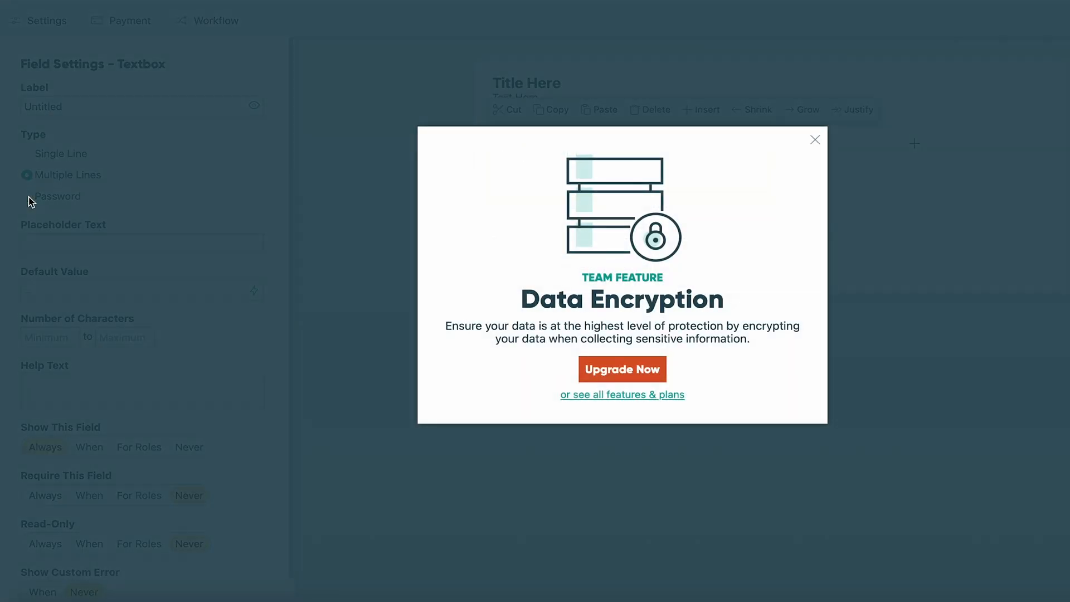
click(814, 143)
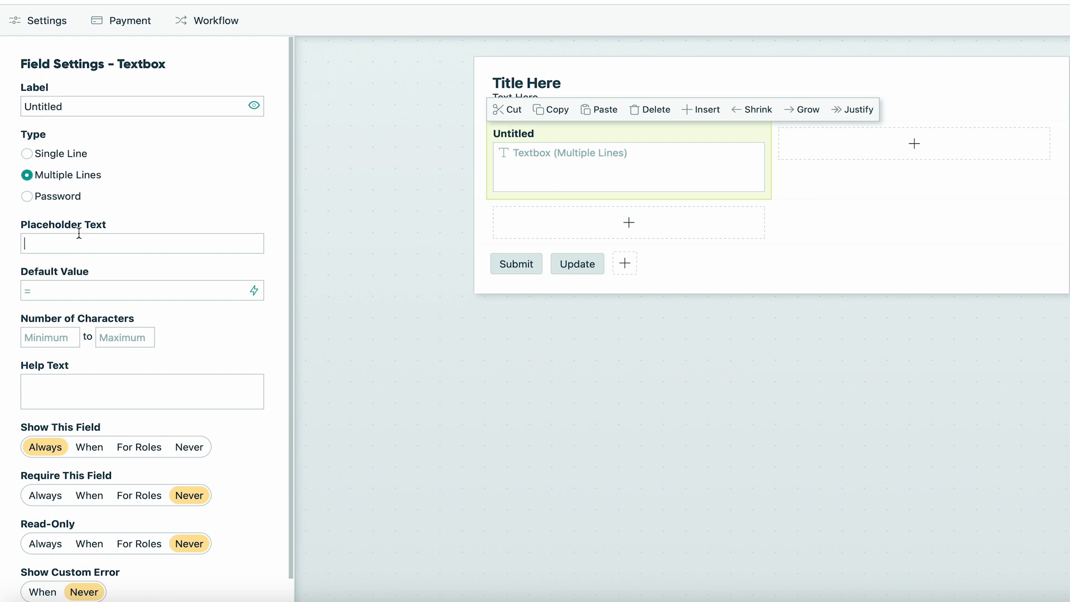
- Require at least 150 characters in the textbox and set its placeholder text to "Type 150 characters minimum"
click(45, 334)
text(150)
click(44, 245)
text(Type 150 characters minimum)
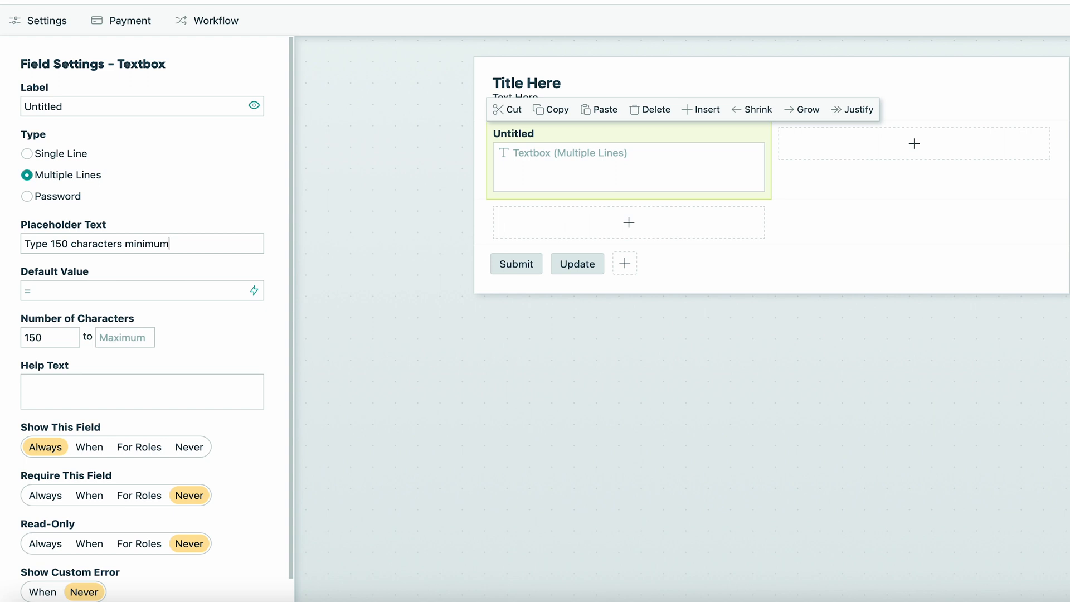
- Label the textbox field "Question 1"
click(86, 104)
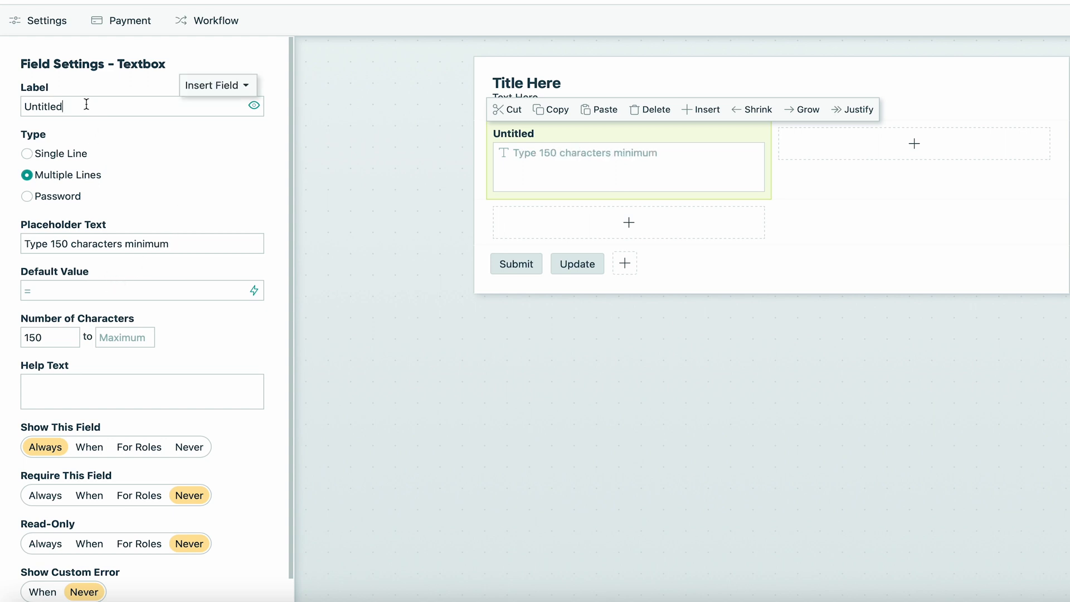
double_click(57, 106)
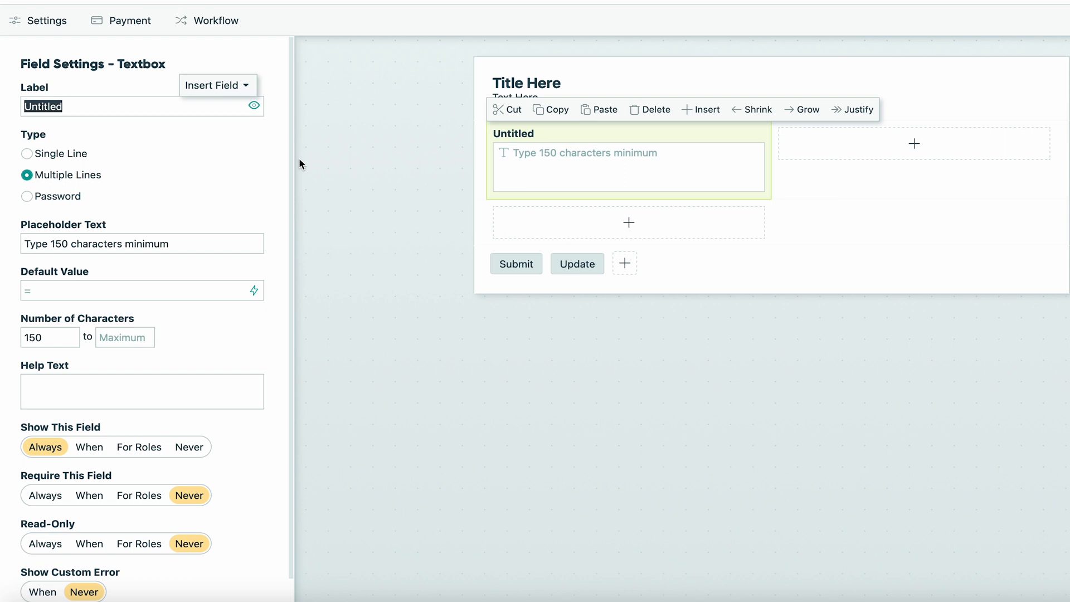
text(Question 1)
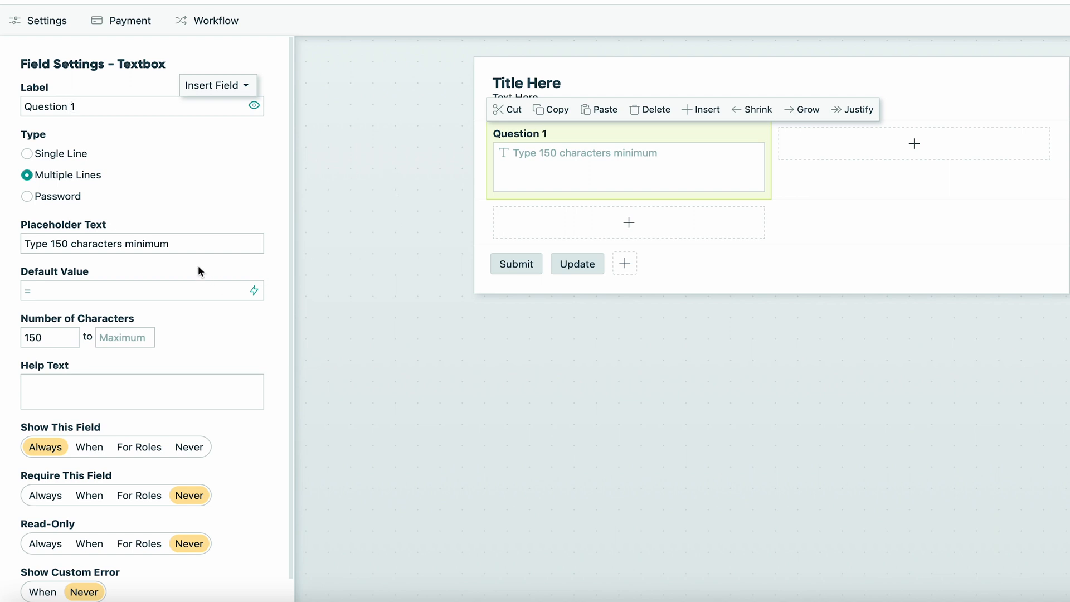
click(188, 241)
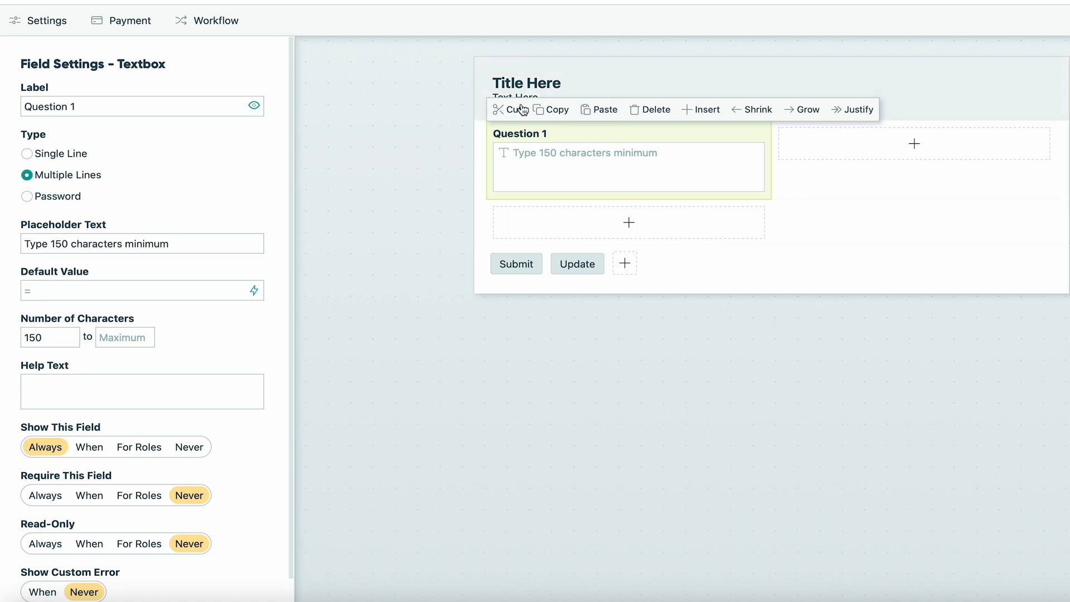
- Widen the Question 1 field to fill the entire row of the form
click(798, 115)
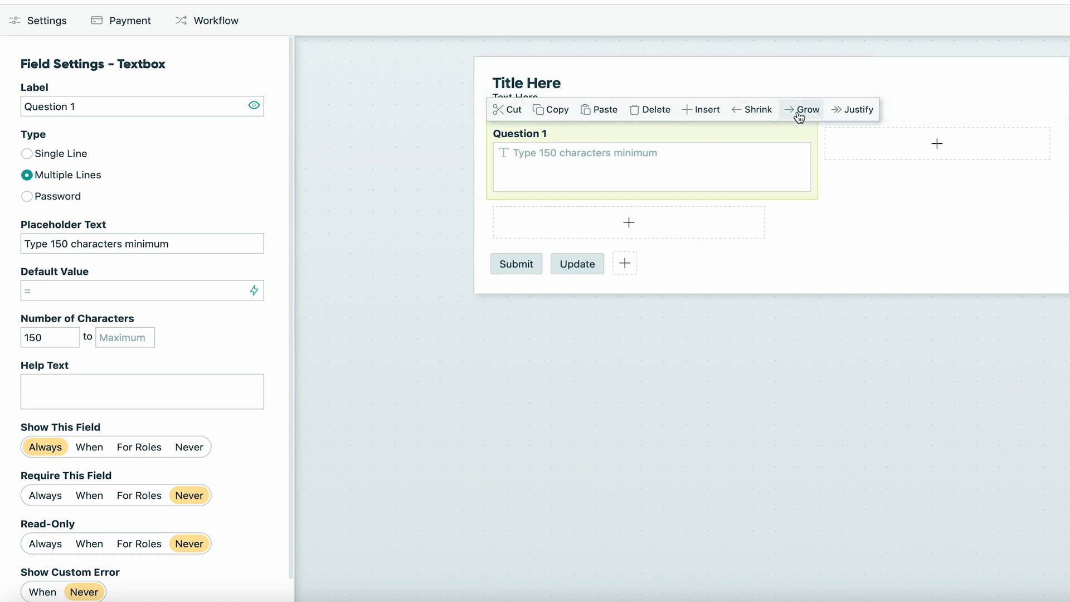
click(800, 117)
click(799, 115)
click(799, 115)
click(799, 116)
click(798, 115)
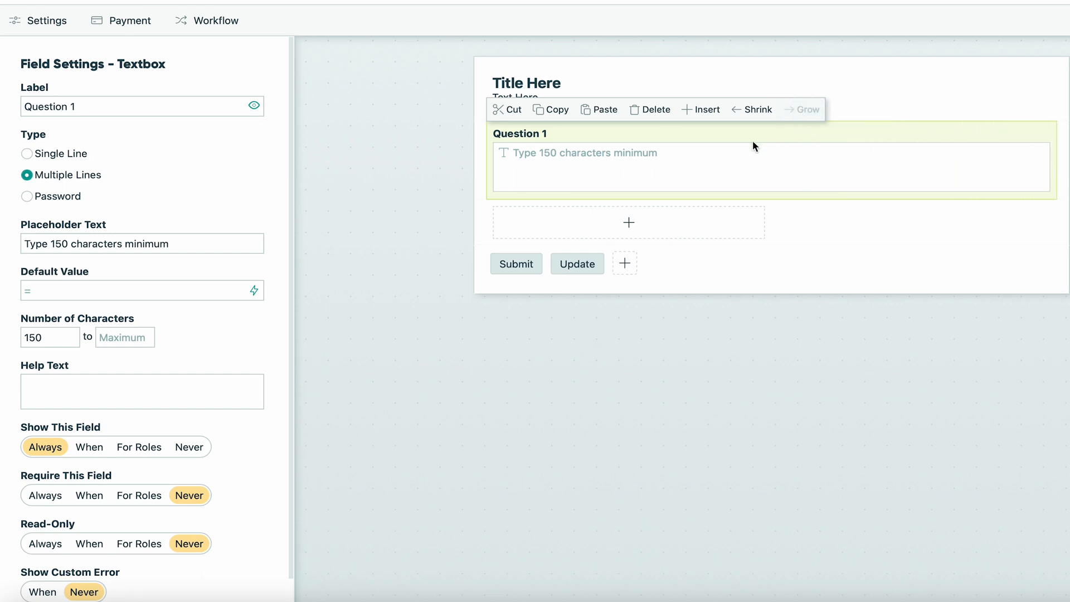
- Shrink the Question 1 field back to half of the row's width
click(750, 113)
click(751, 113)
click(751, 113)
click(751, 112)
click(751, 113)
click(750, 113)
- Add a drop-down choice field beside Question 1 offering First Choice and Second Choice, with Second Choice as the default
click(911, 145)
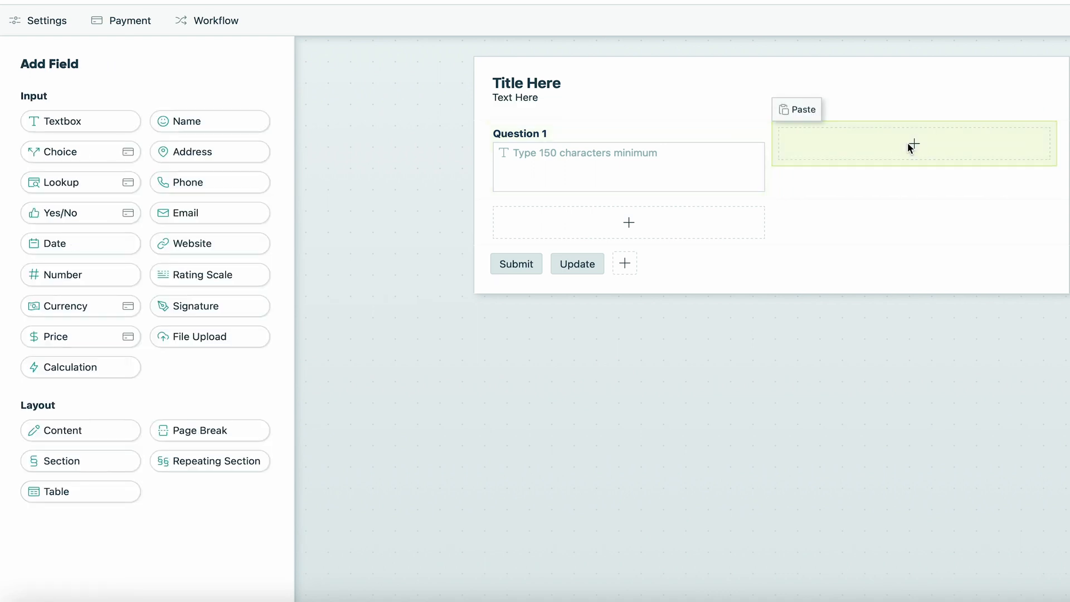
click(42, 152)
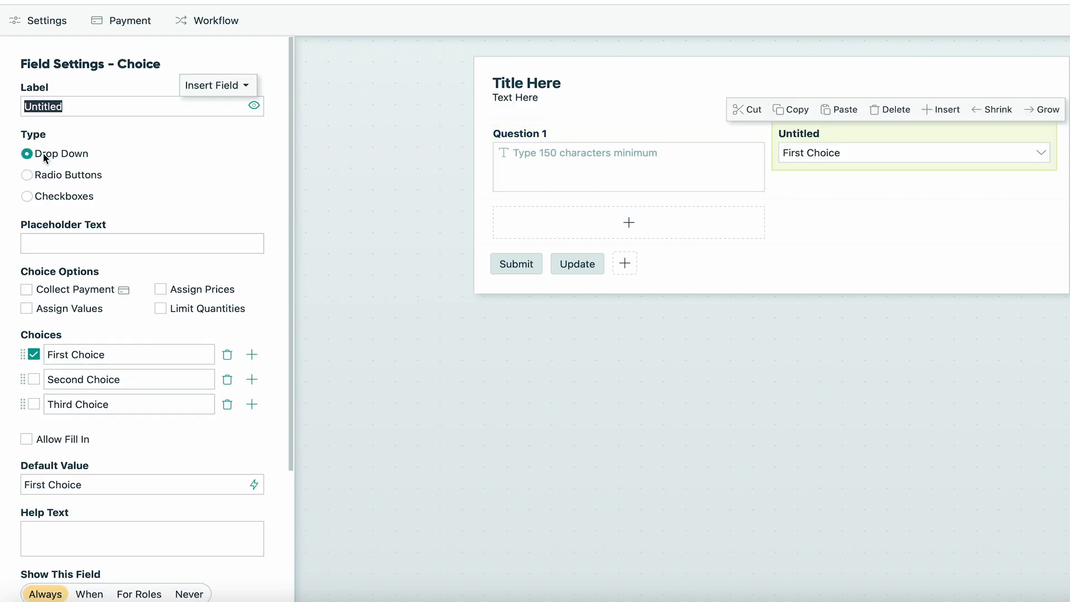
click(32, 357)
click(32, 376)
click(33, 355)
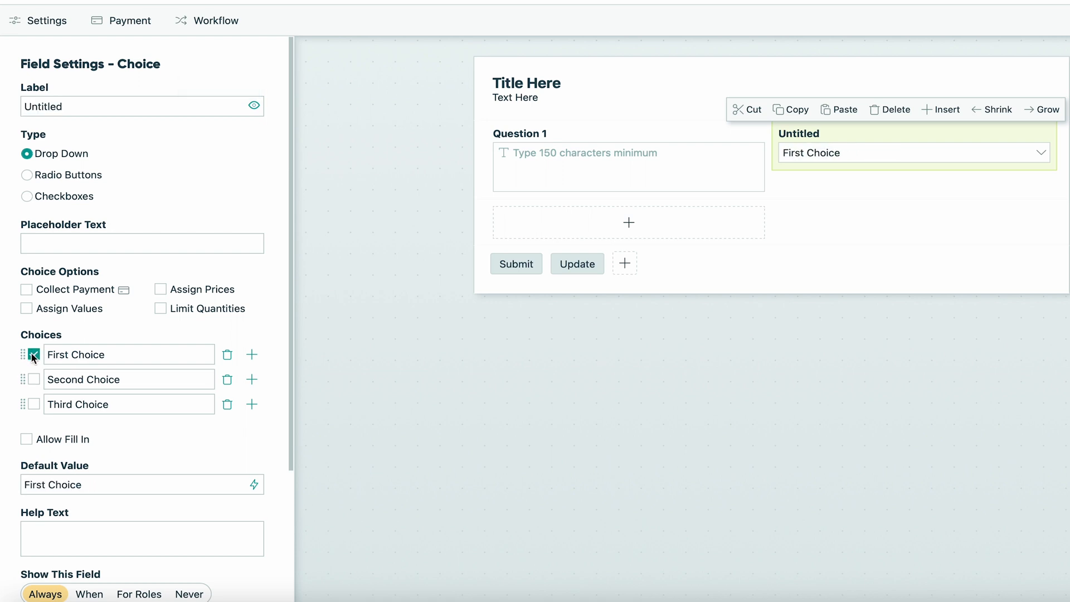
click(31, 378)
click(227, 405)
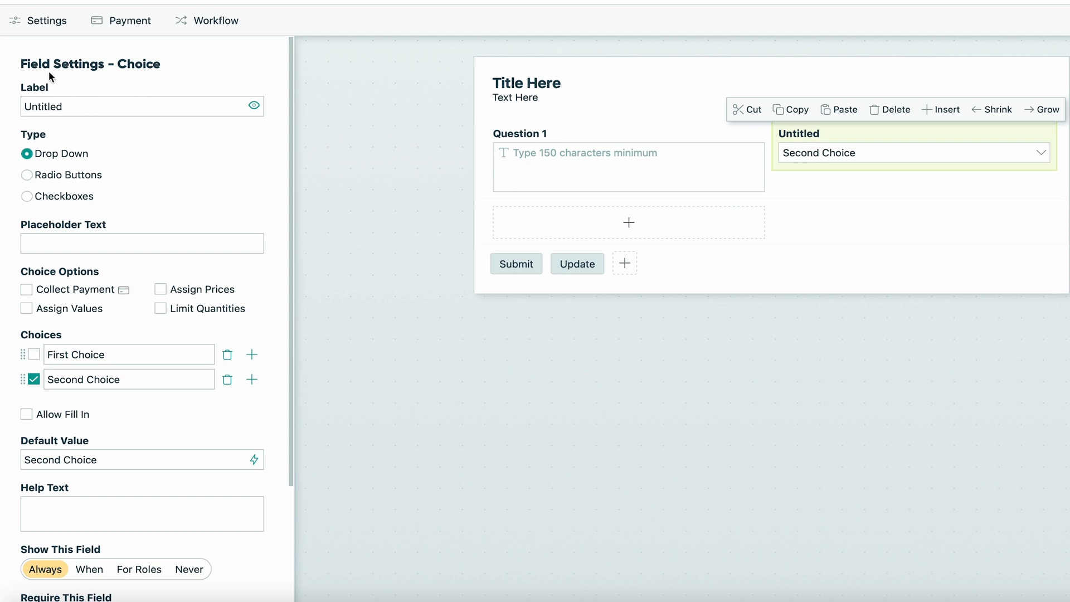
- Add another choice field below Question 1 as radio buttons and label it "Choice 1"
click(635, 229)
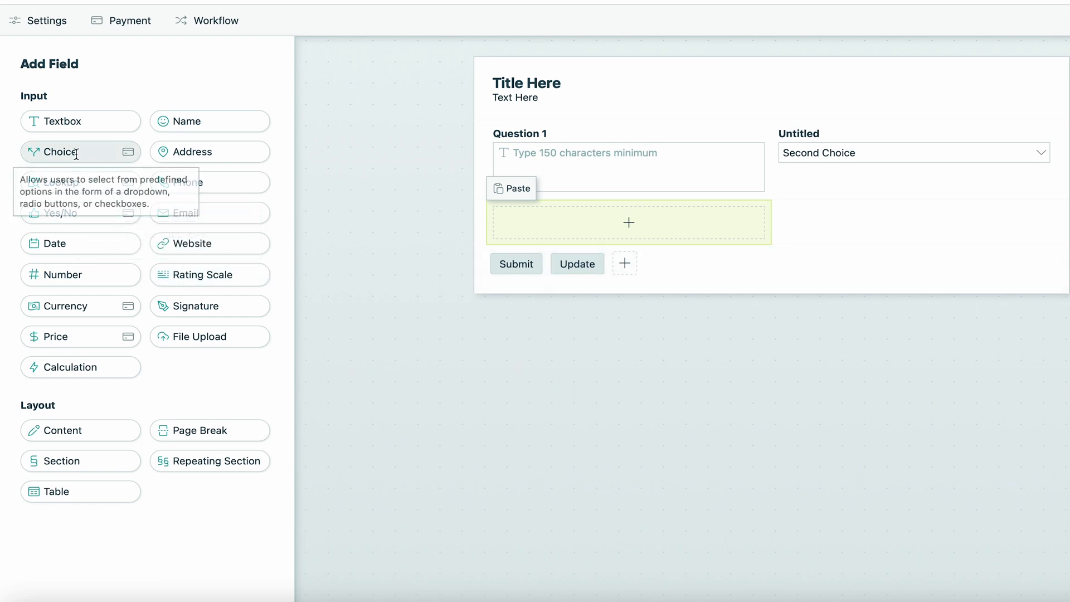
drag(77, 155, 524, 220)
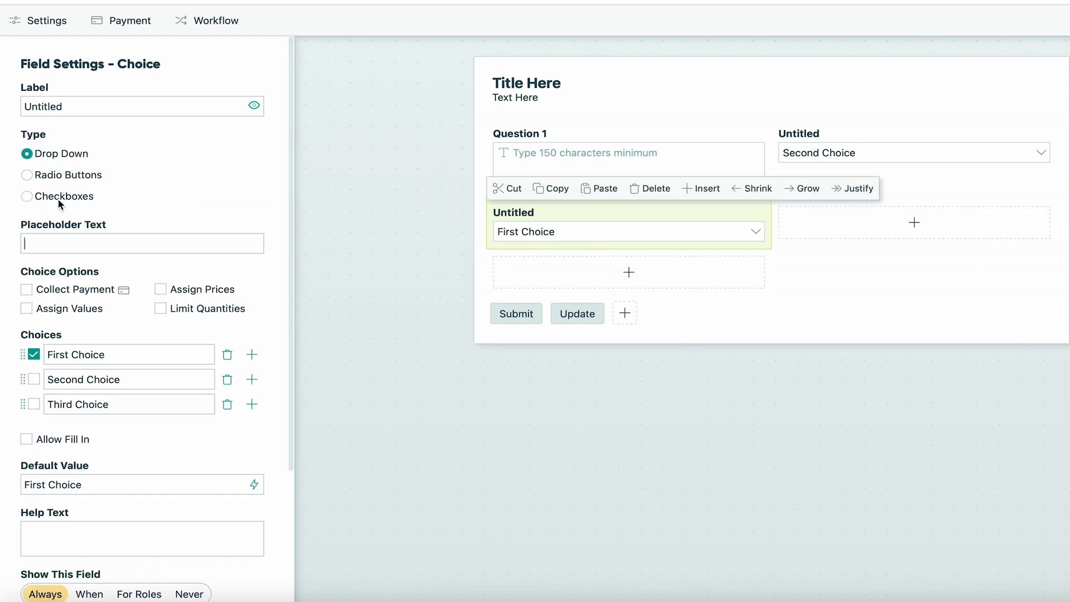
click(26, 174)
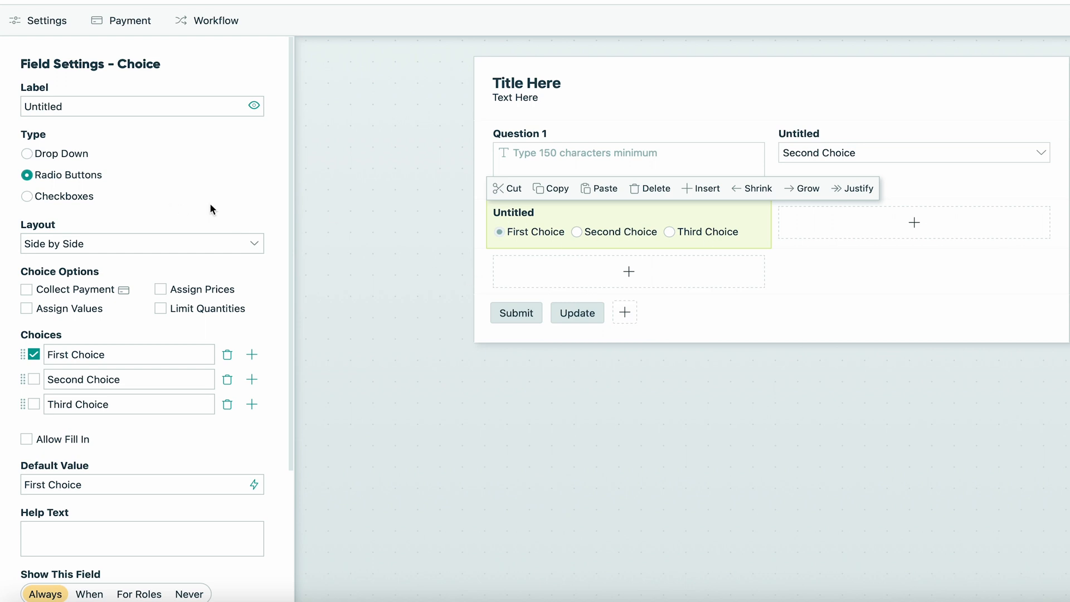
double_click(46, 108)
text(Choice 1)
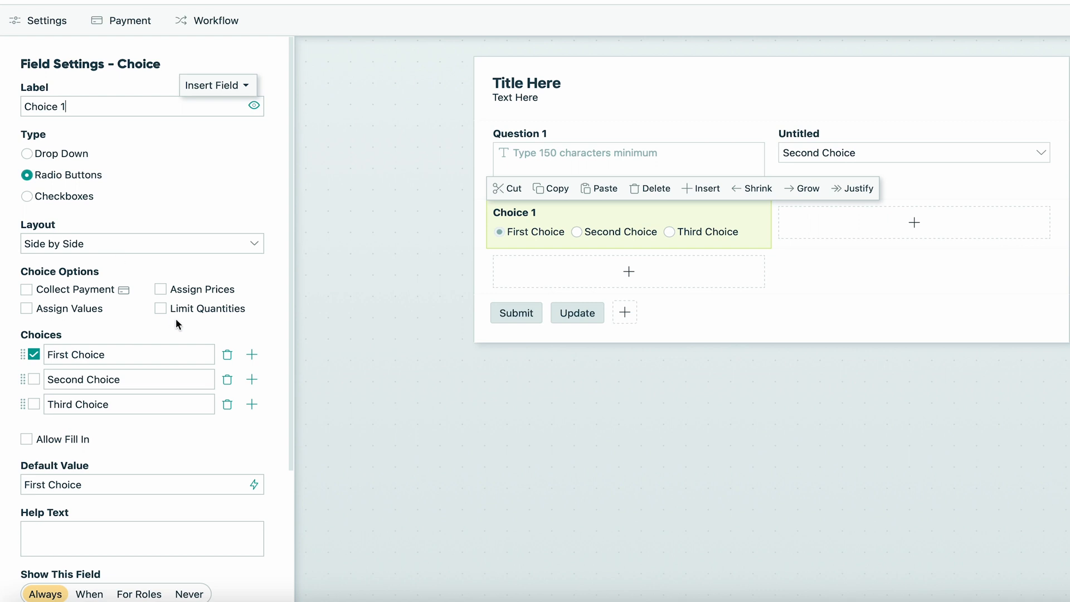
- Show the Choice 1 field only when the Choice drop-down is Second Choice, and save the visibility condition
scroll(176, 319, down, 5)
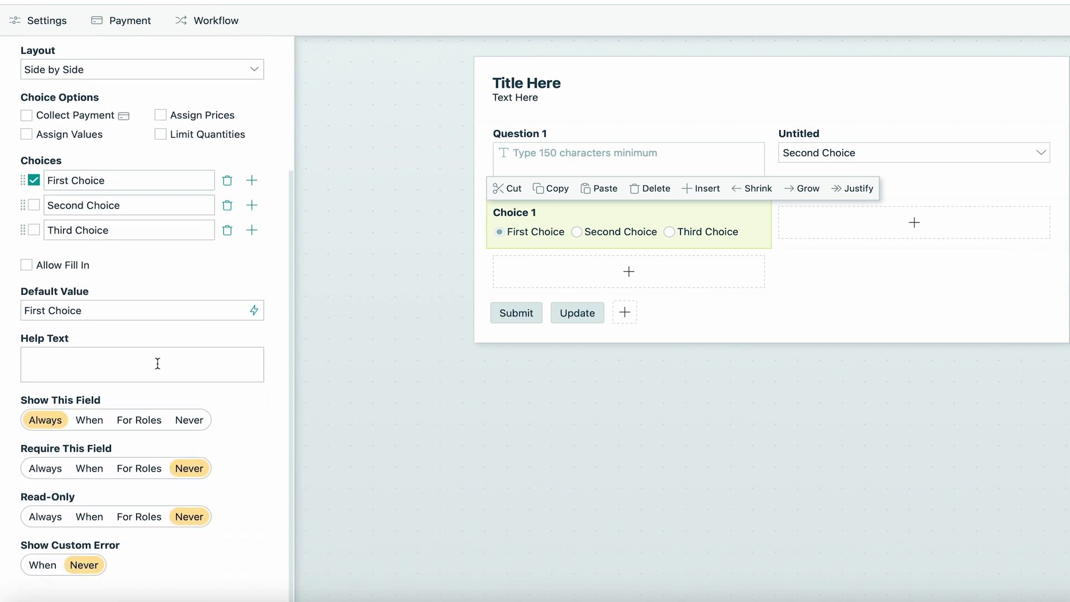
click(89, 422)
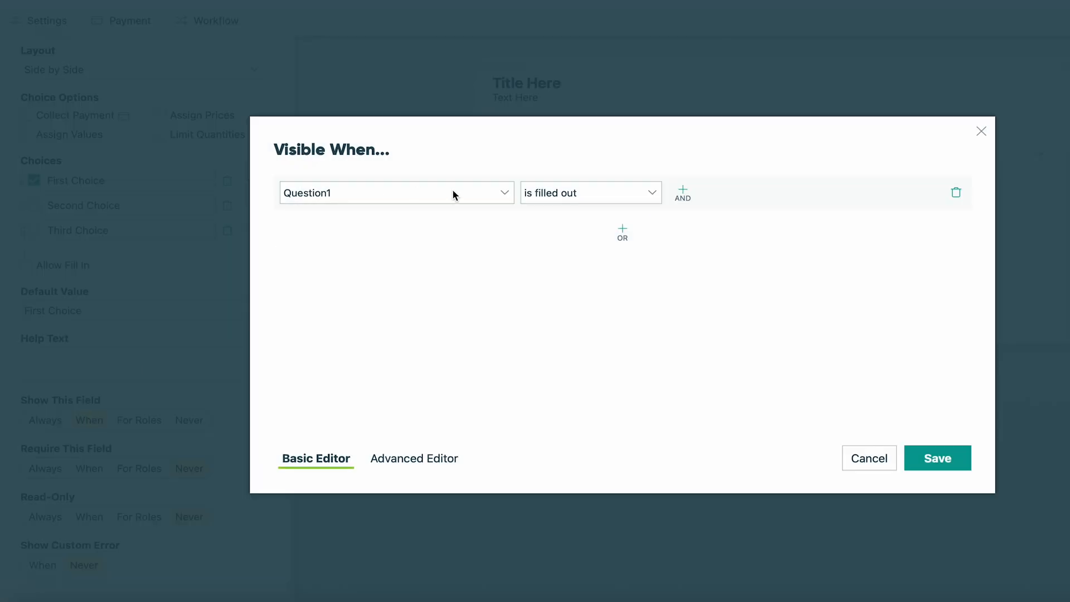
click(483, 198)
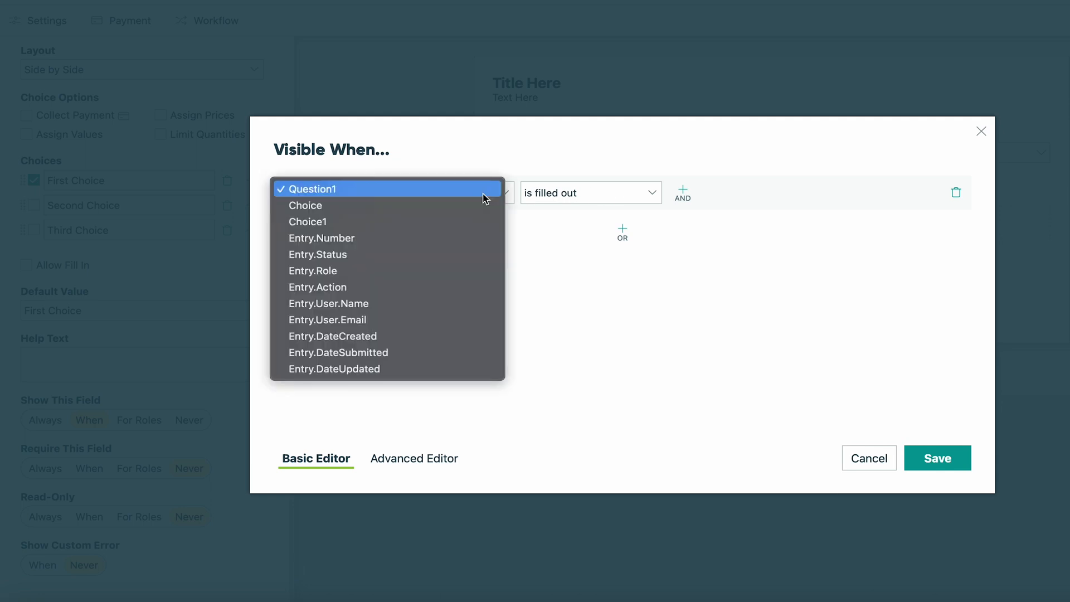
click(470, 208)
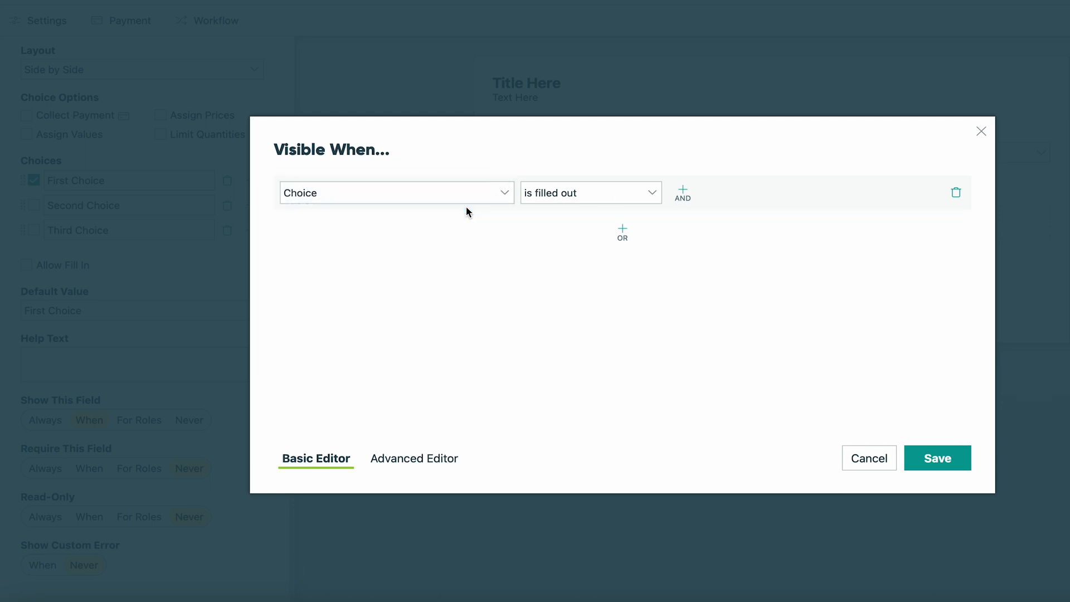
click(642, 192)
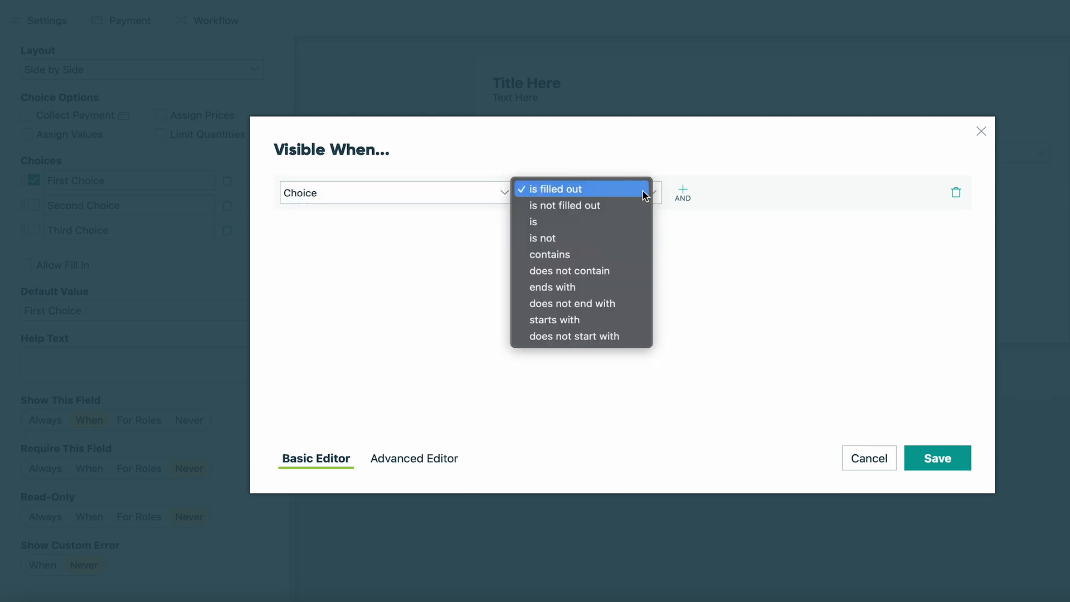
click(612, 225)
click(689, 193)
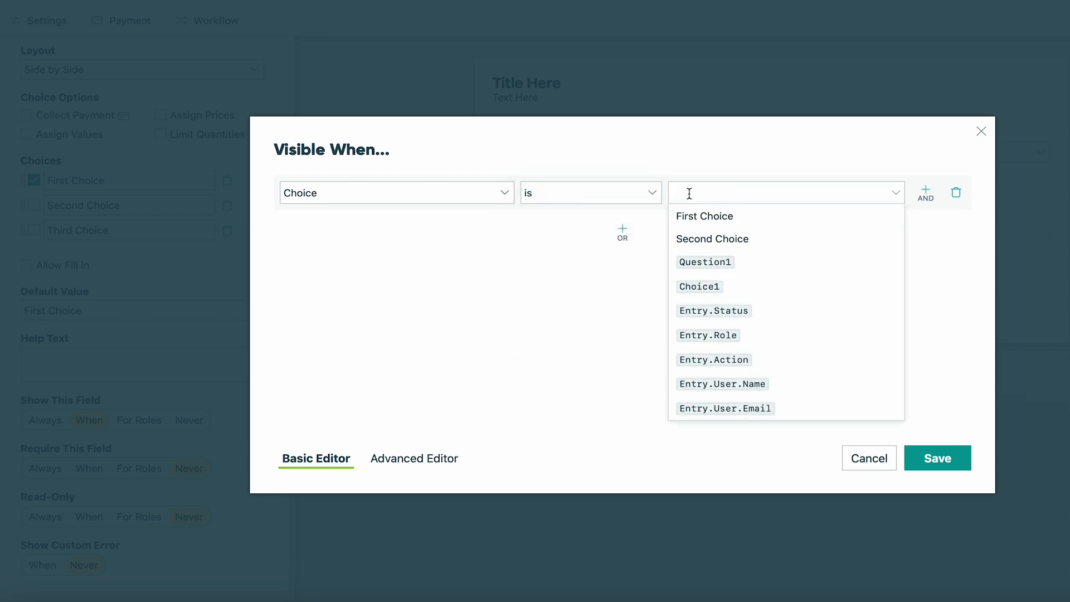
click(720, 240)
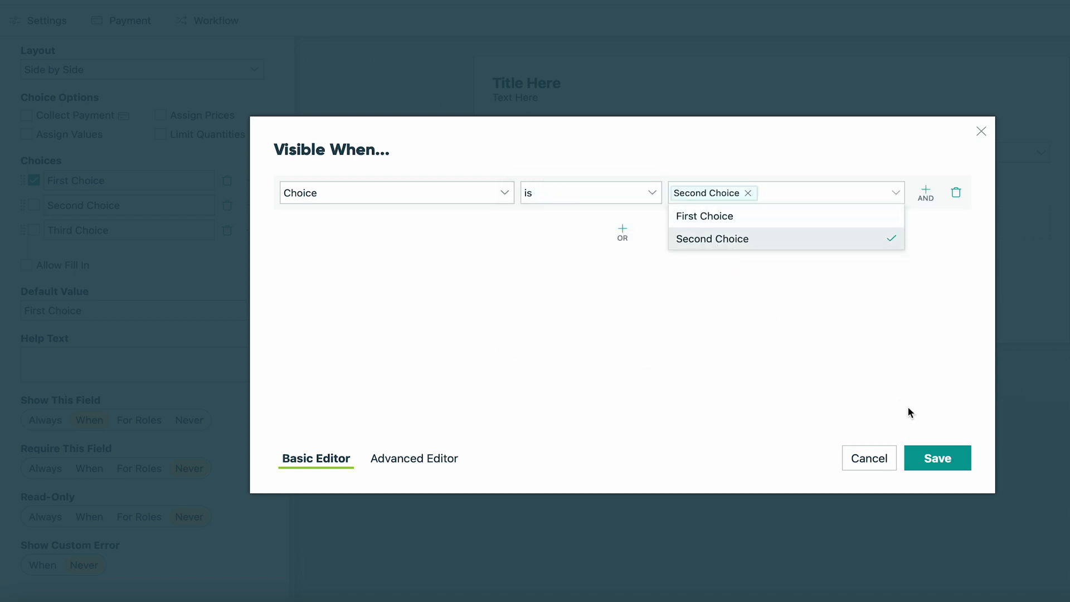
click(939, 456)
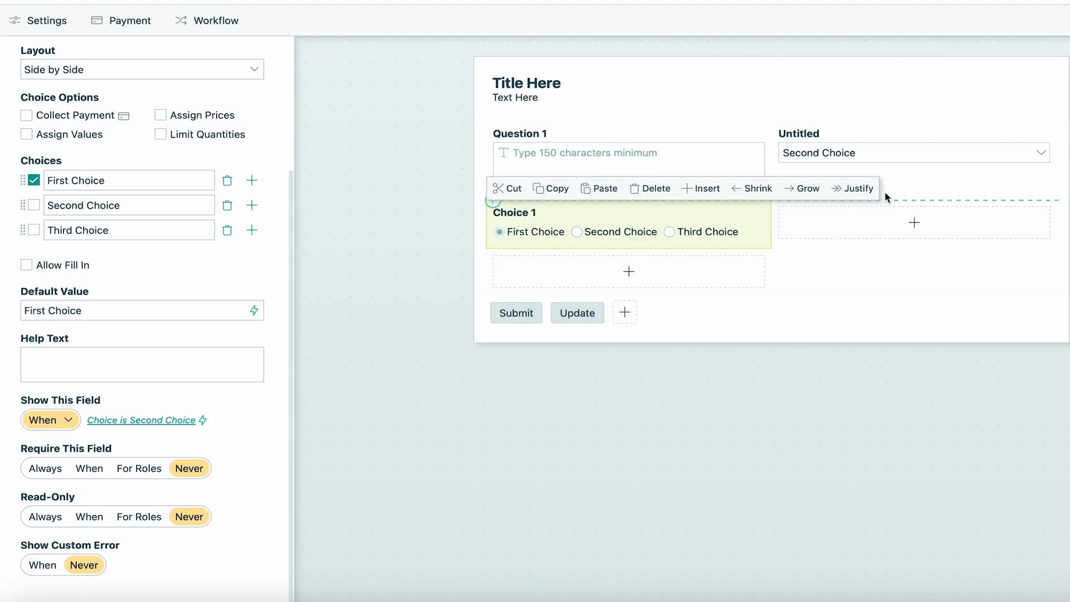
- Preview the form and set the untitled drop-down to First Choice to test Choice 1's conditional visibility
click(834, 153)
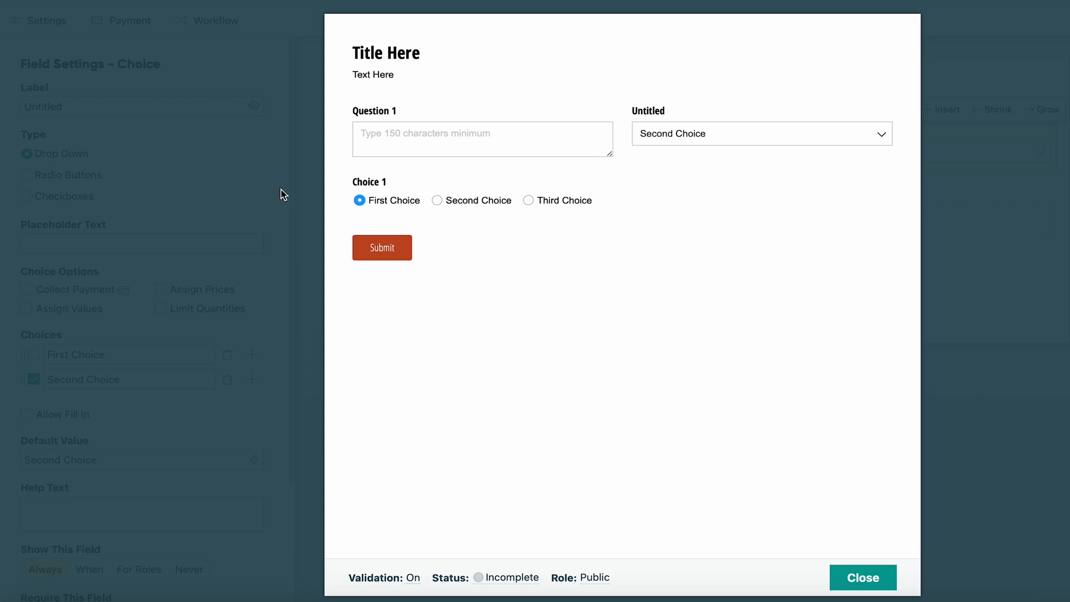
click(714, 136)
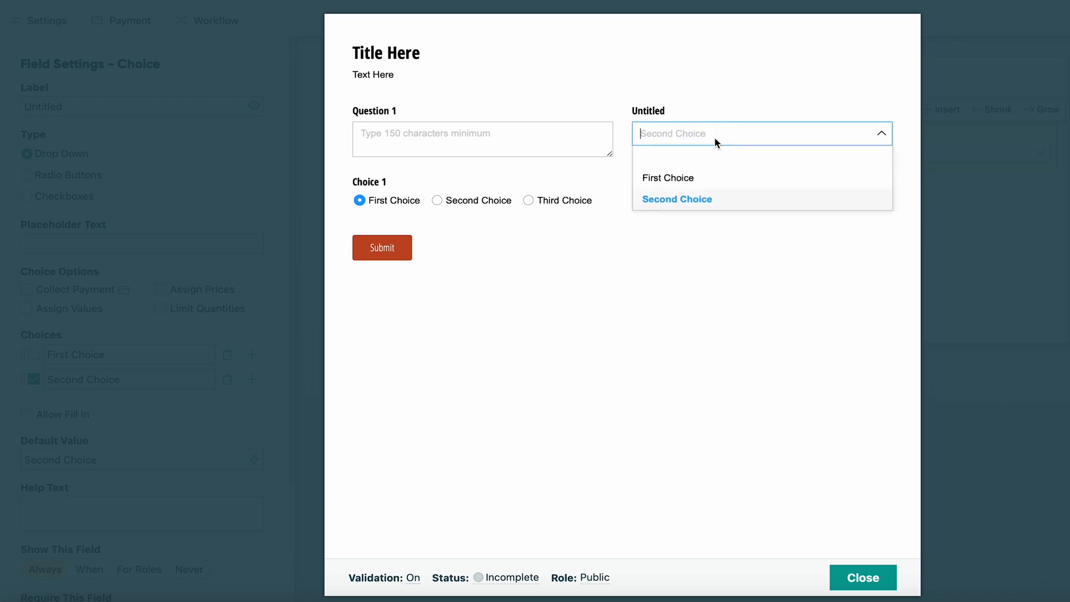
click(676, 177)
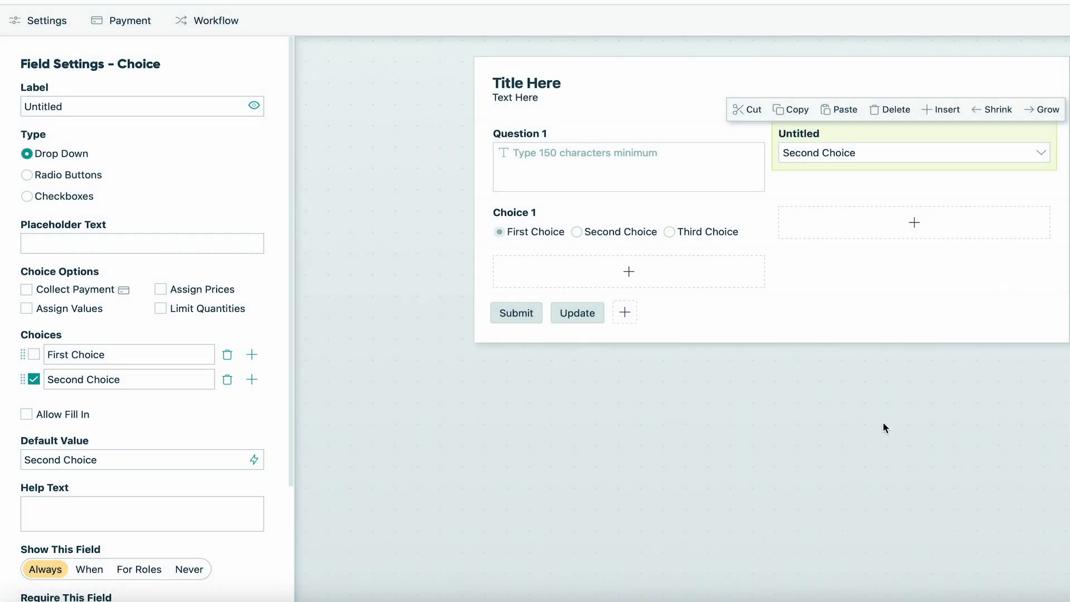
scroll(165, 275, down, 3)
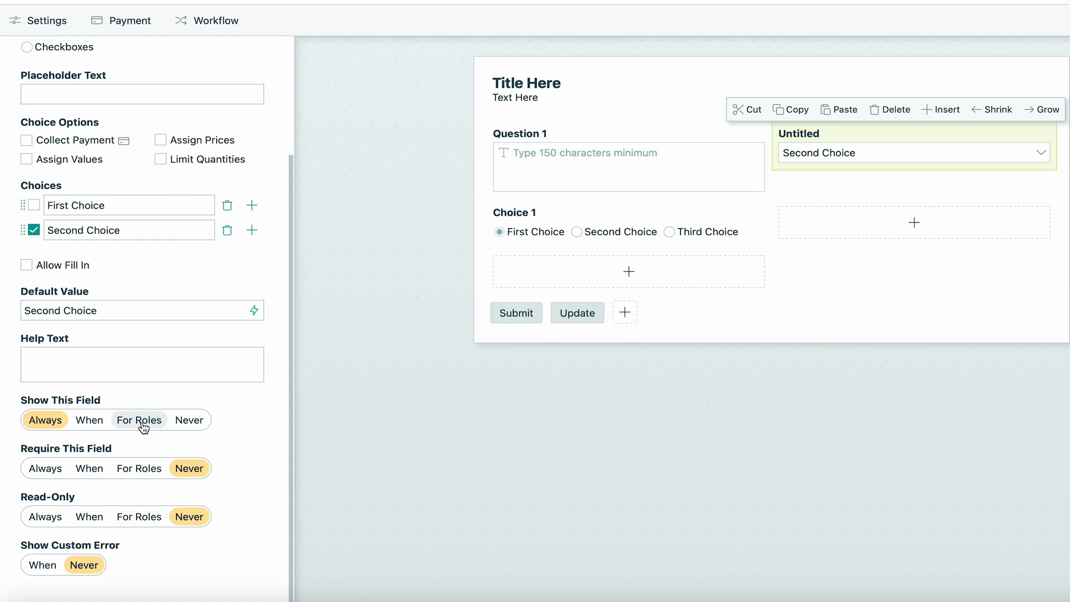
scroll(140, 342, up, 3)
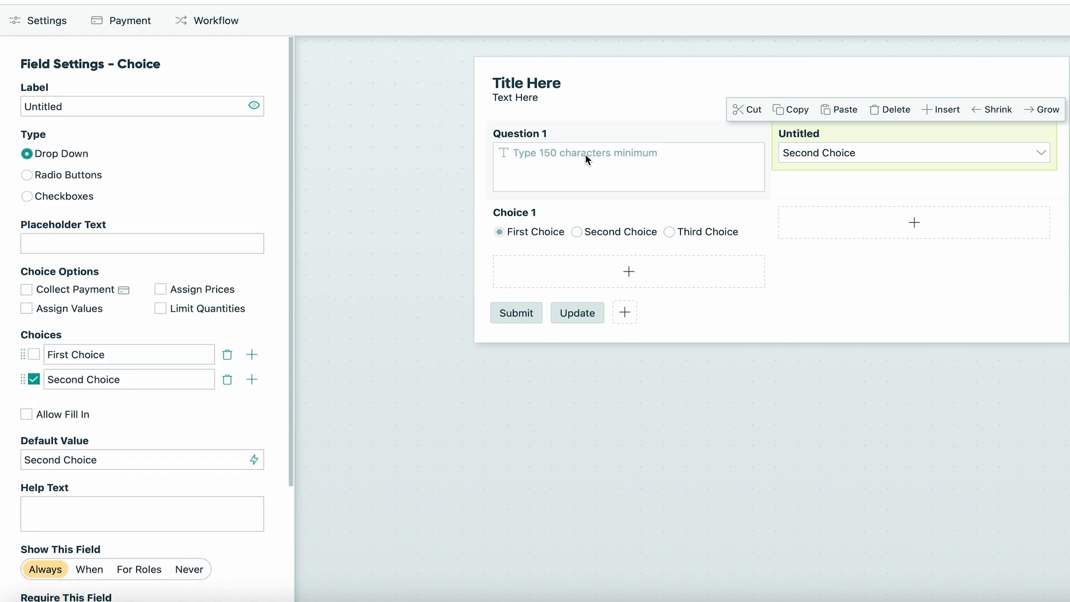
- Add a section below Choice 1 containing a Name field and an Address field
click(627, 268)
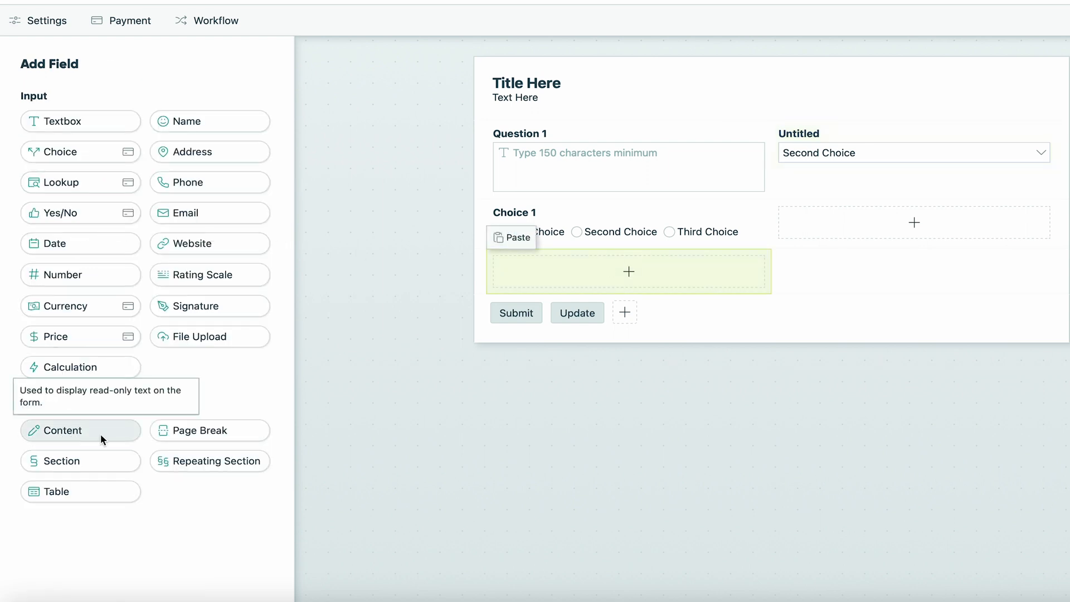
click(75, 462)
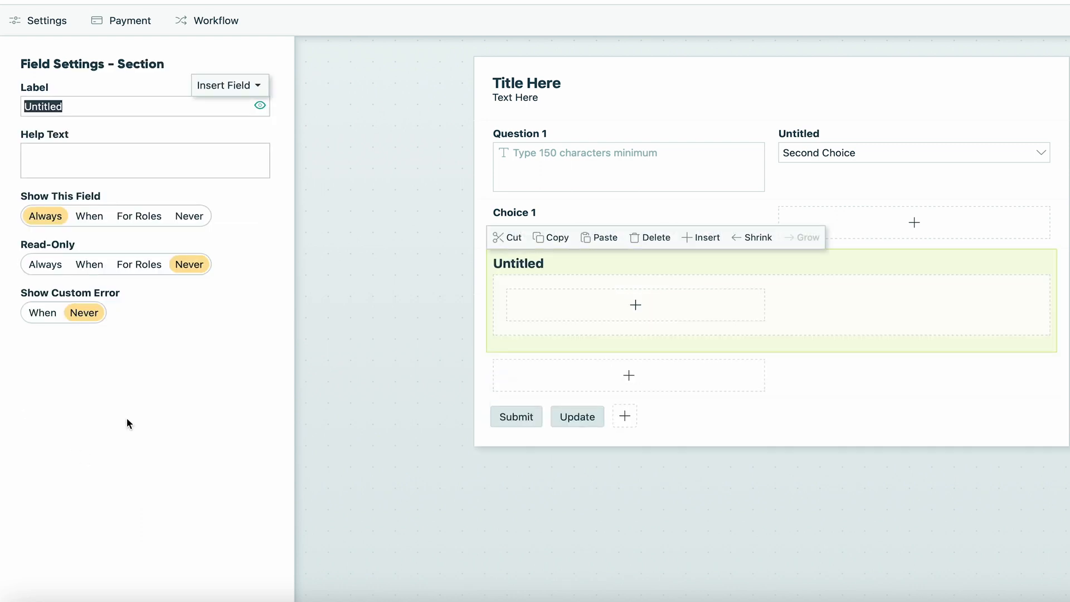
click(623, 311)
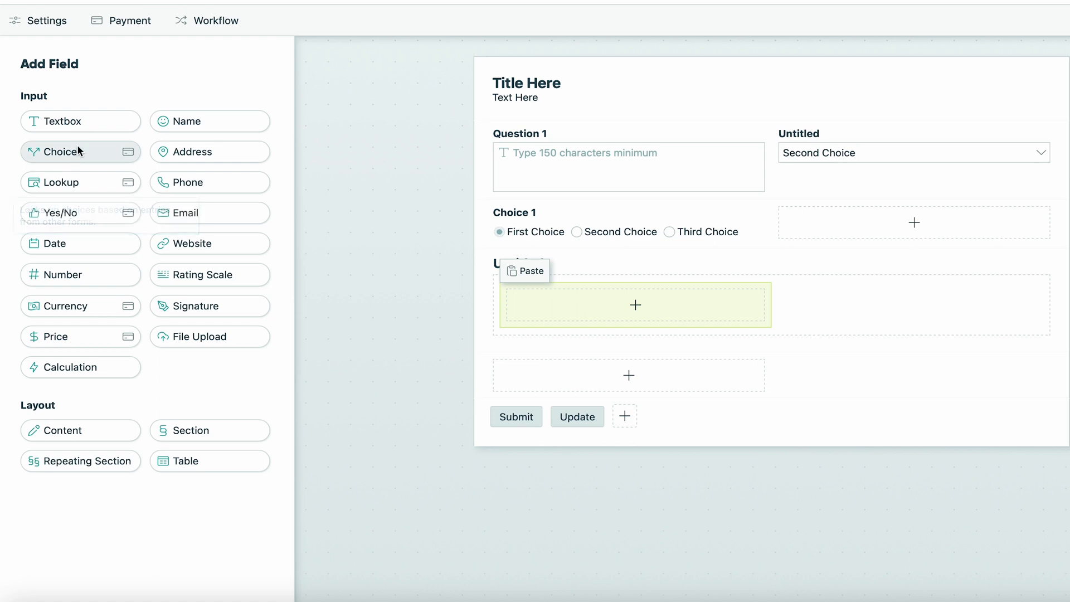
click(179, 120)
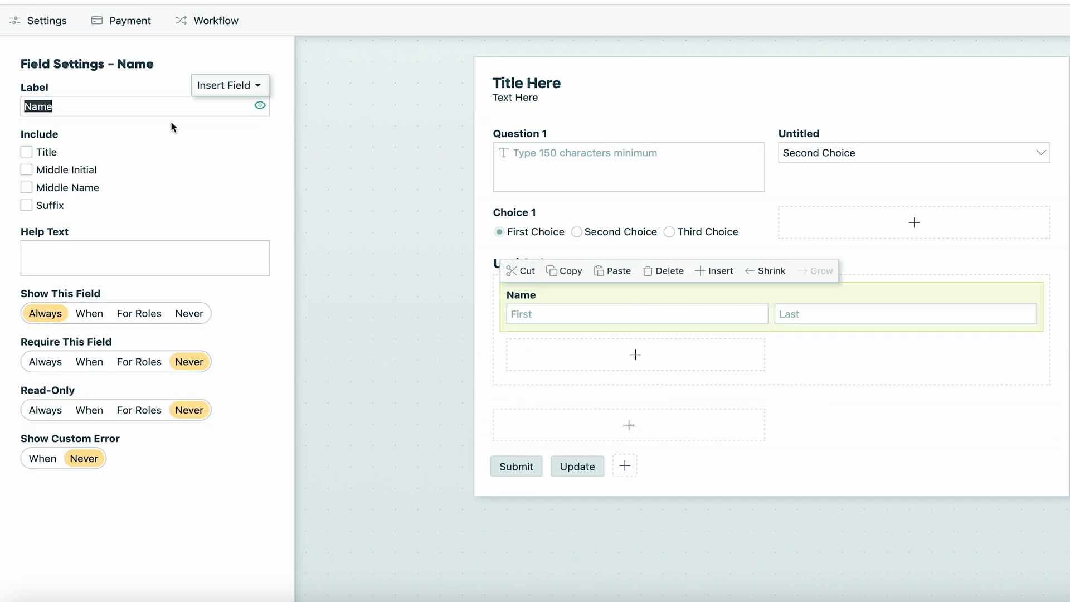
click(637, 351)
click(183, 153)
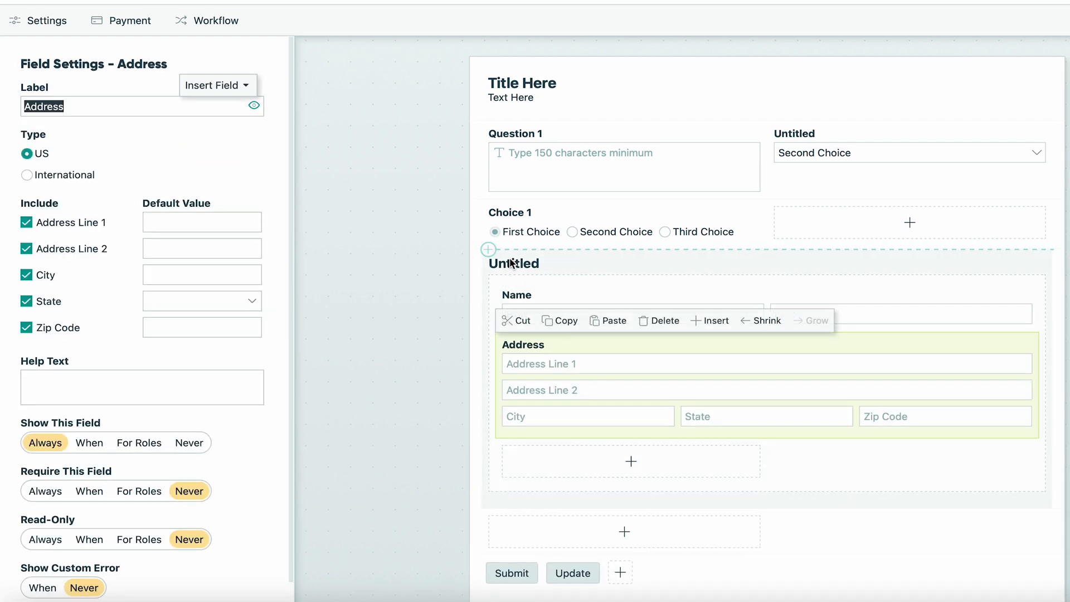
- Show the section with the name and address fields only when Choice1 is Third Choice, and save the condition
click(530, 267)
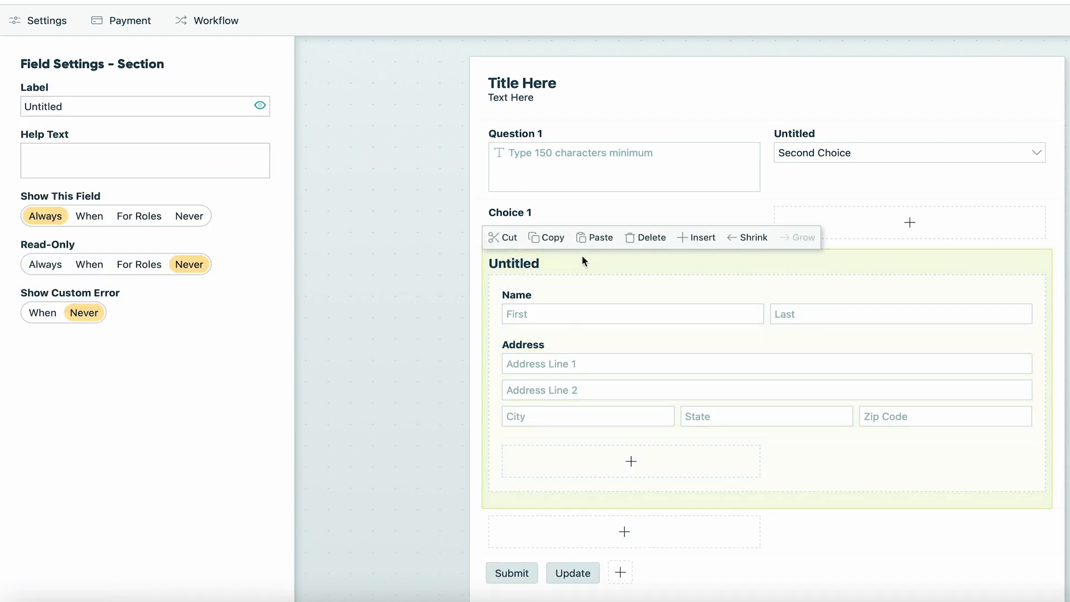
click(559, 273)
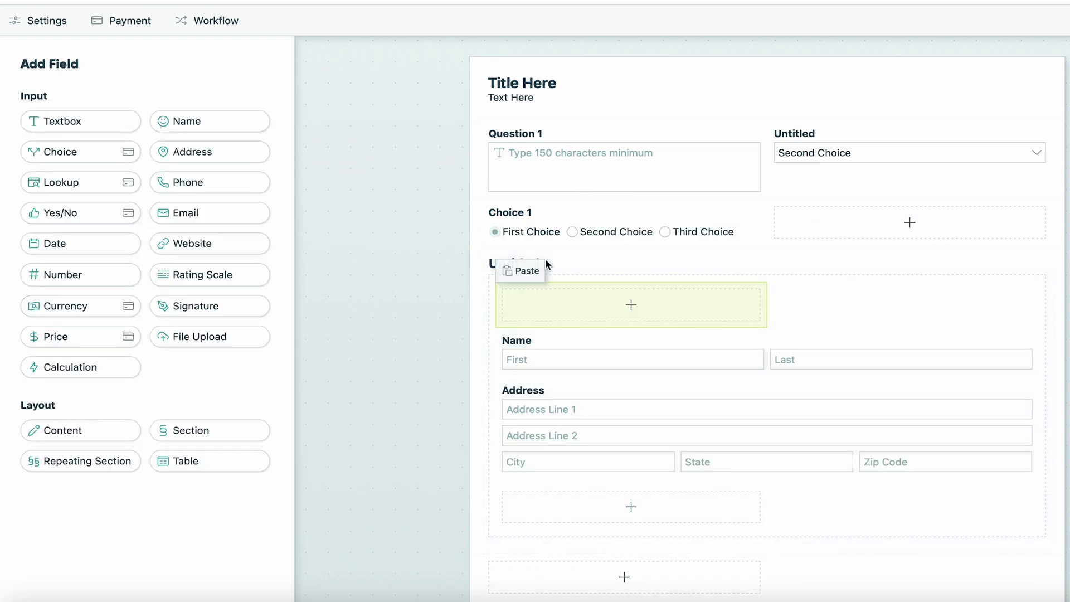
click(562, 260)
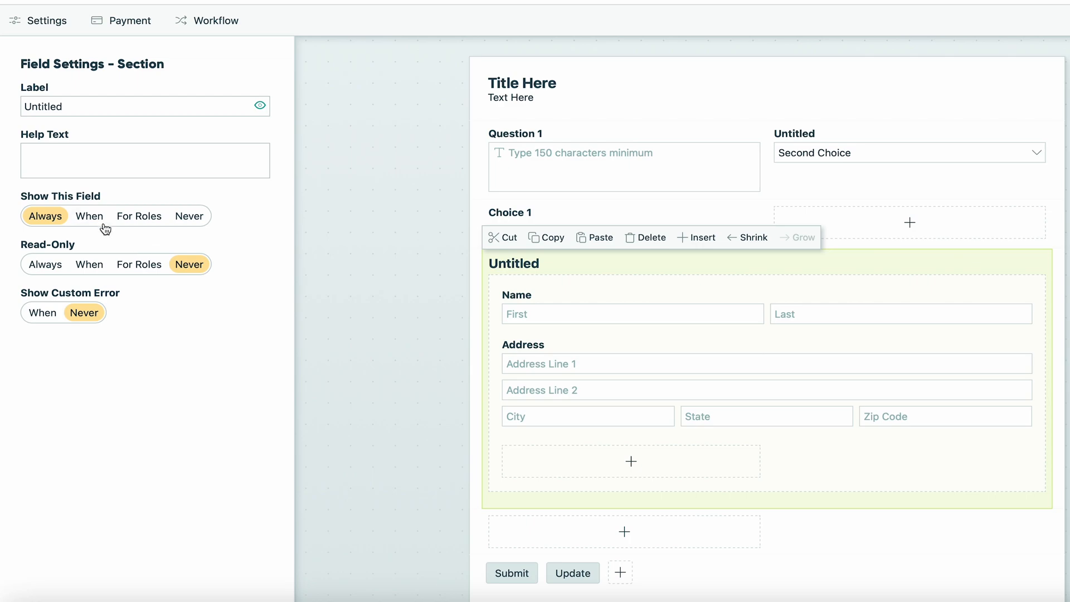
click(90, 217)
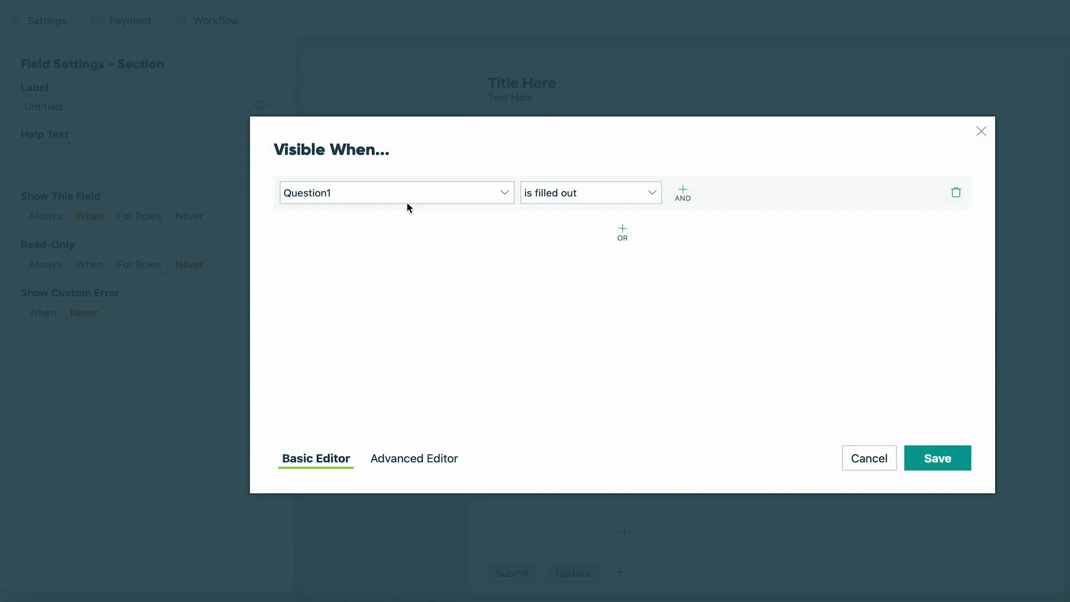
click(406, 200)
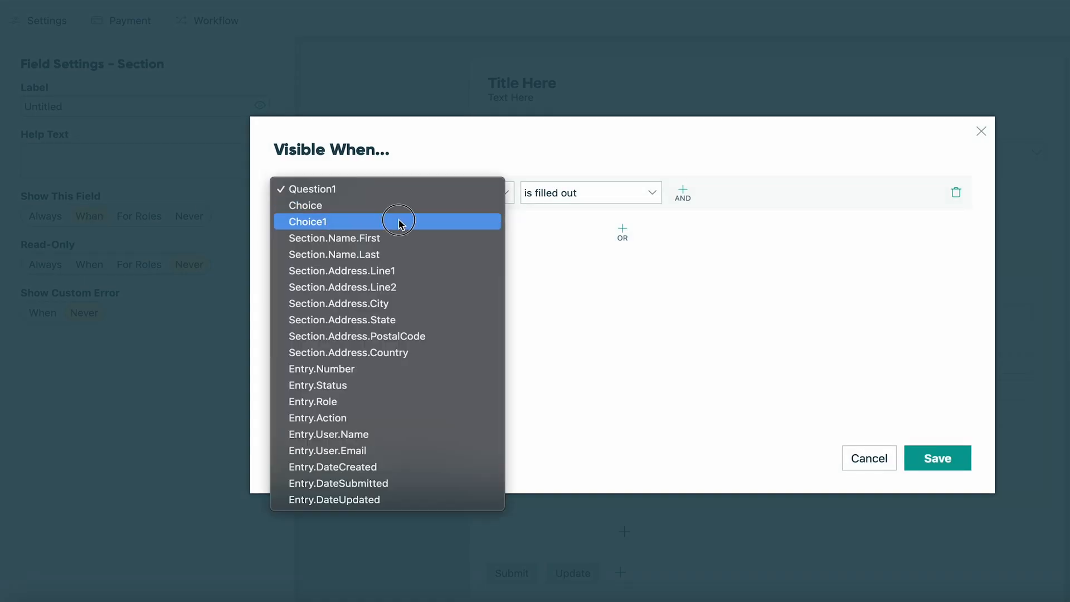
click(399, 222)
click(566, 195)
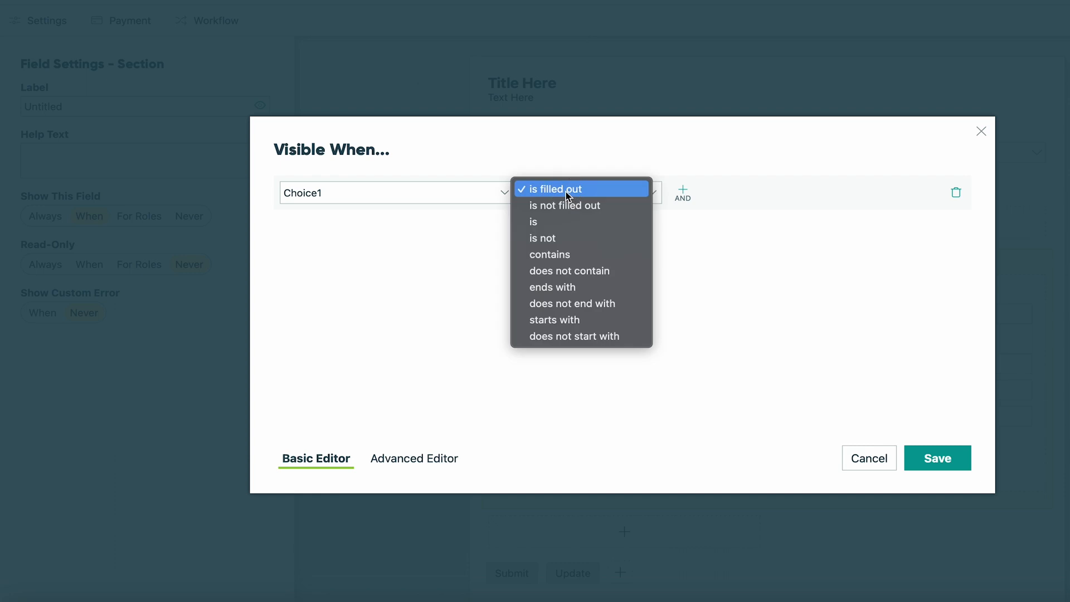
click(576, 190)
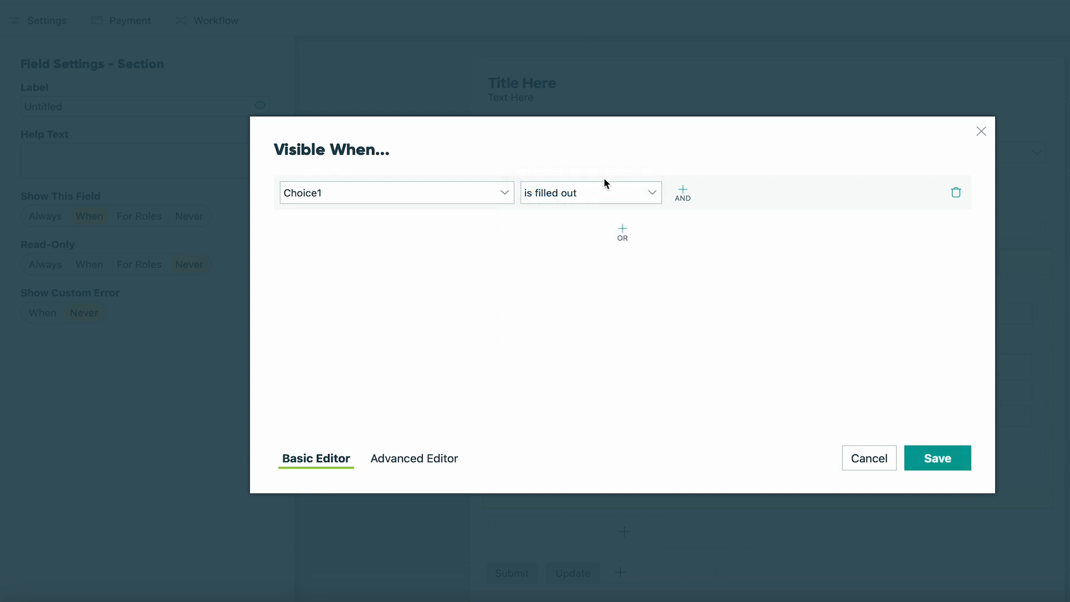
click(584, 191)
click(567, 223)
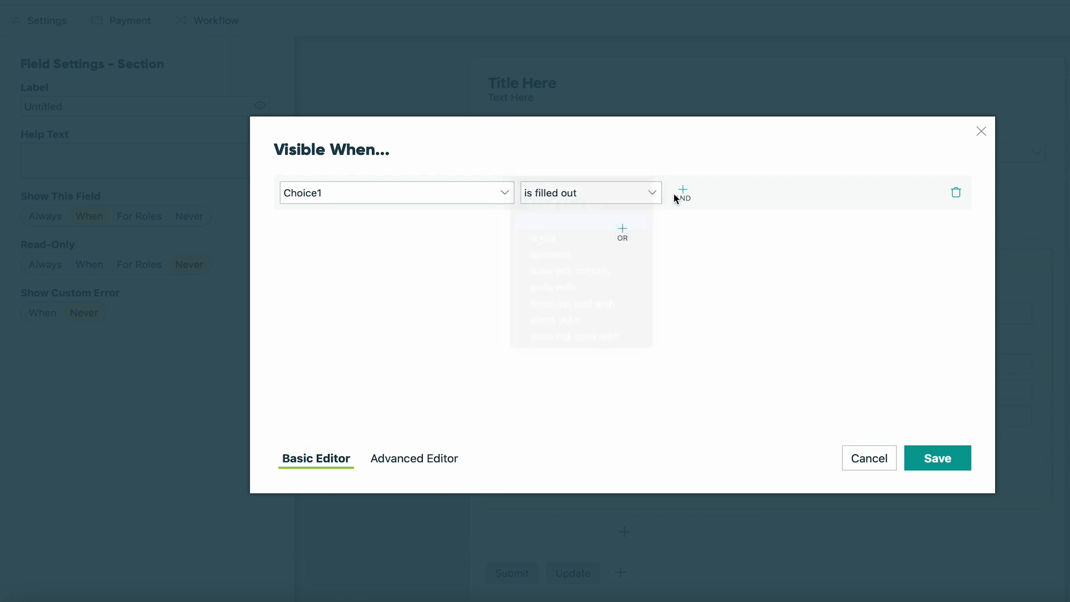
click(686, 192)
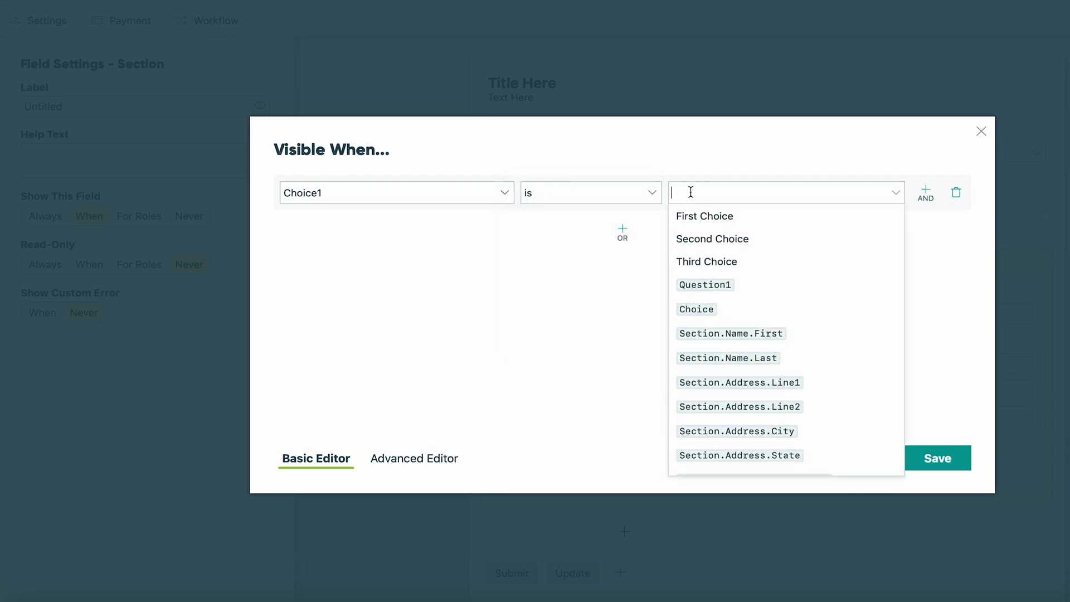
click(727, 262)
click(877, 354)
click(942, 456)
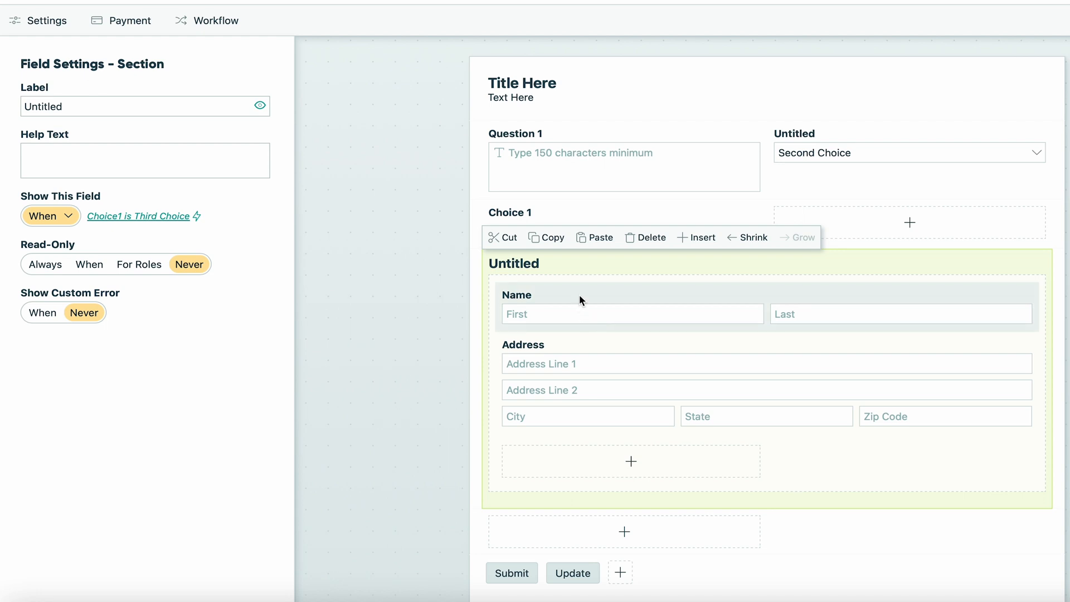
- Try making Question 1 always required and conditionally required, and cancel the condition without saving
click(557, 160)
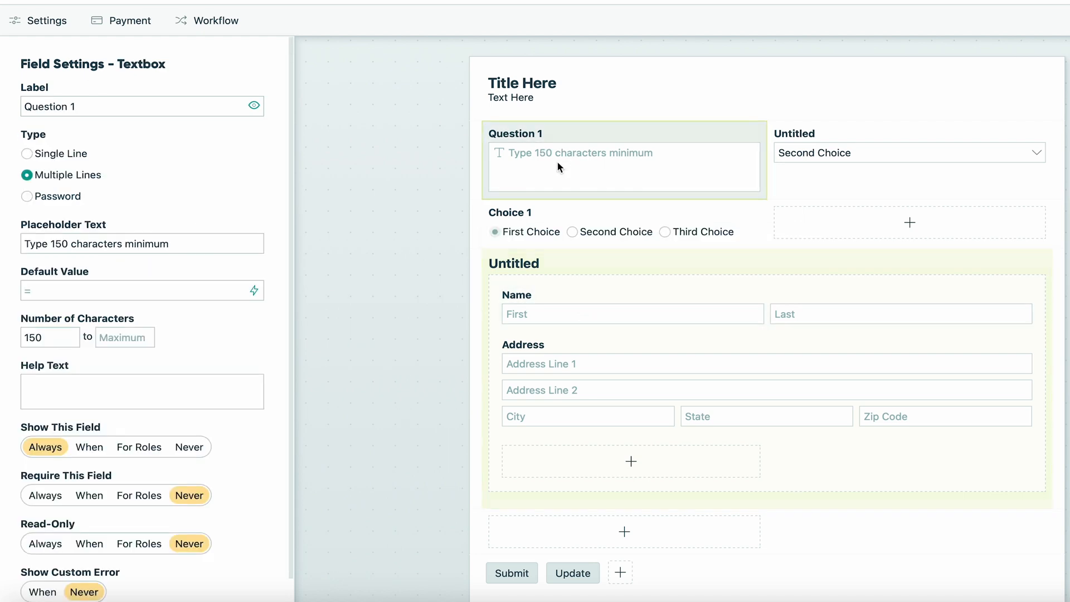
scroll(203, 329, down, 1)
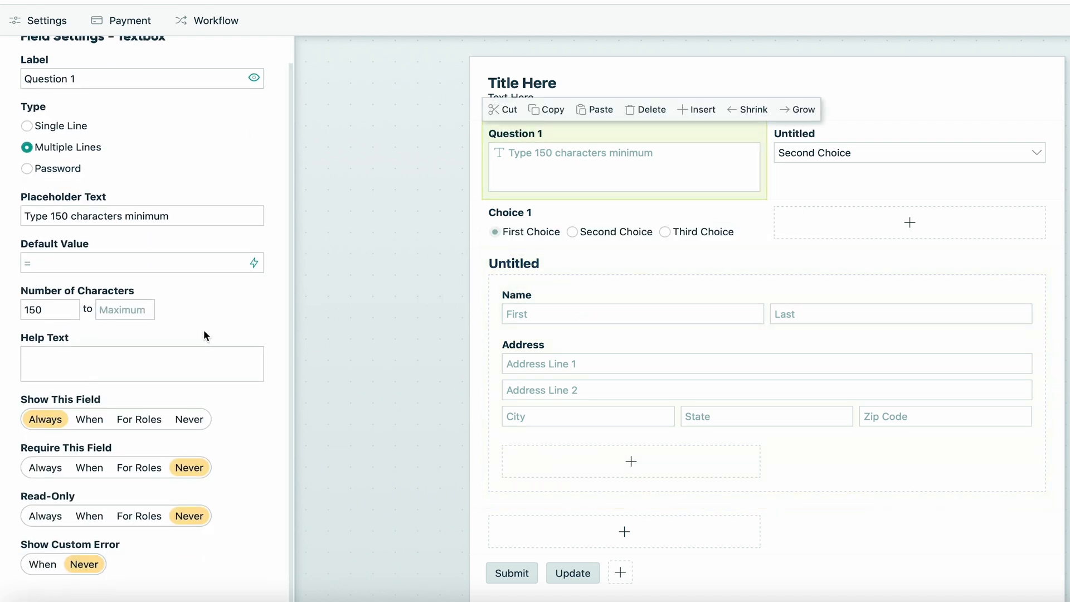
click(45, 470)
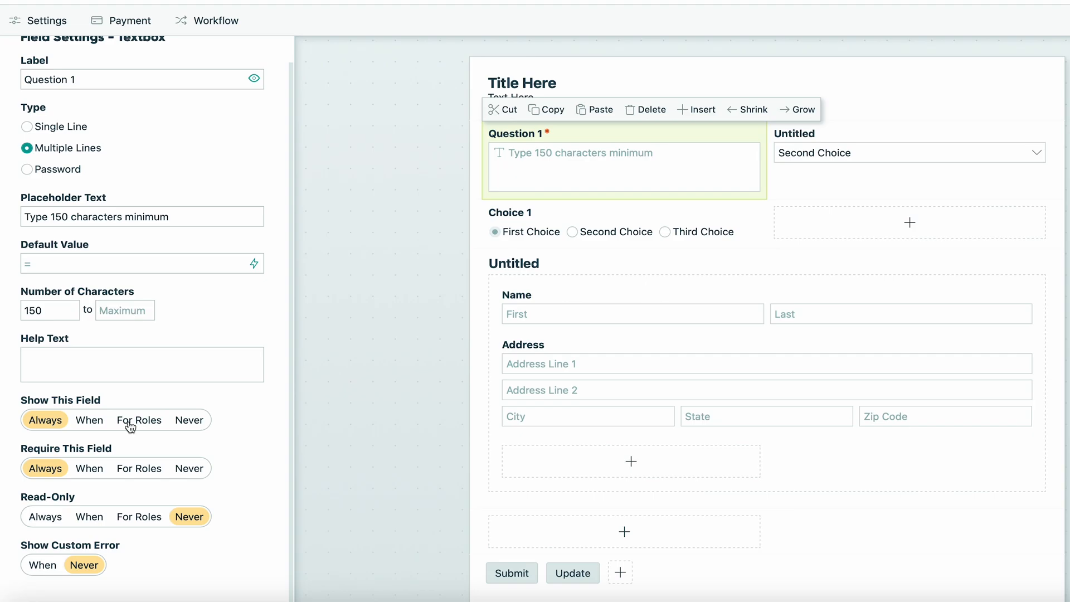
click(91, 470)
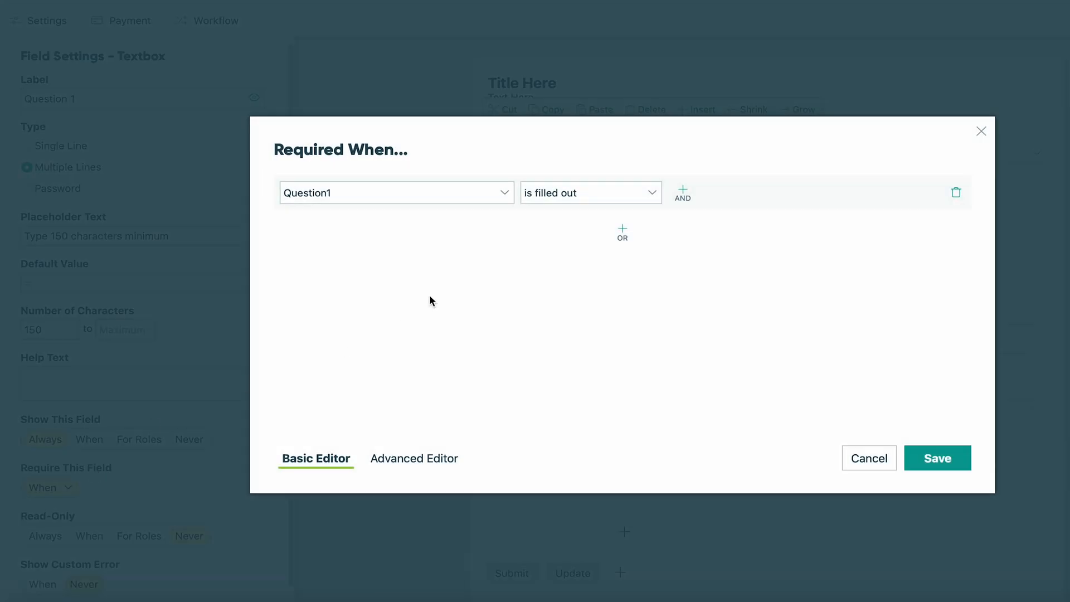
click(867, 459)
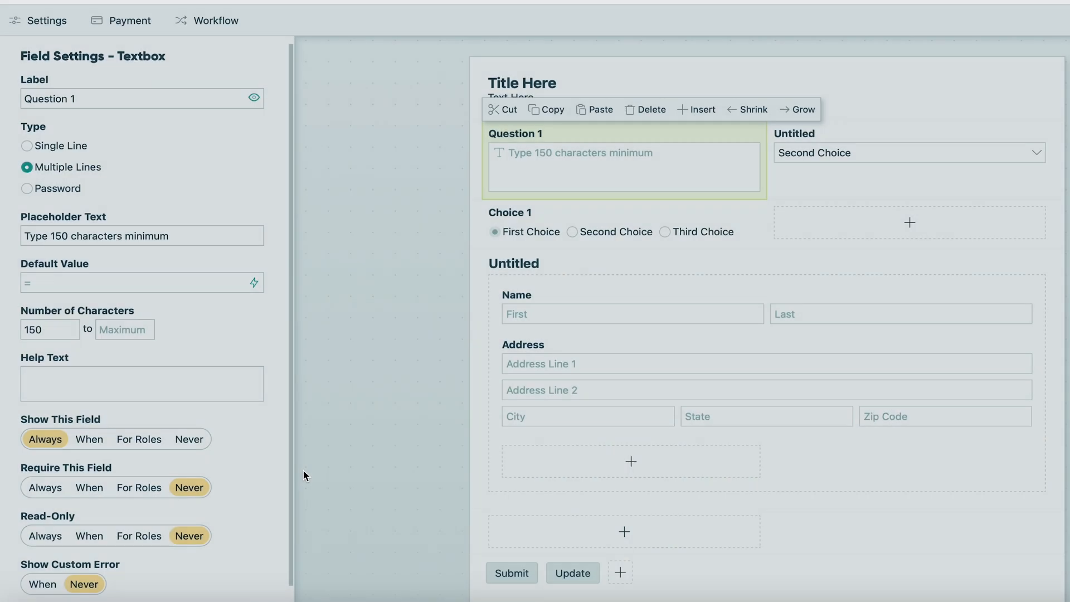
scroll(178, 490, down, 1)
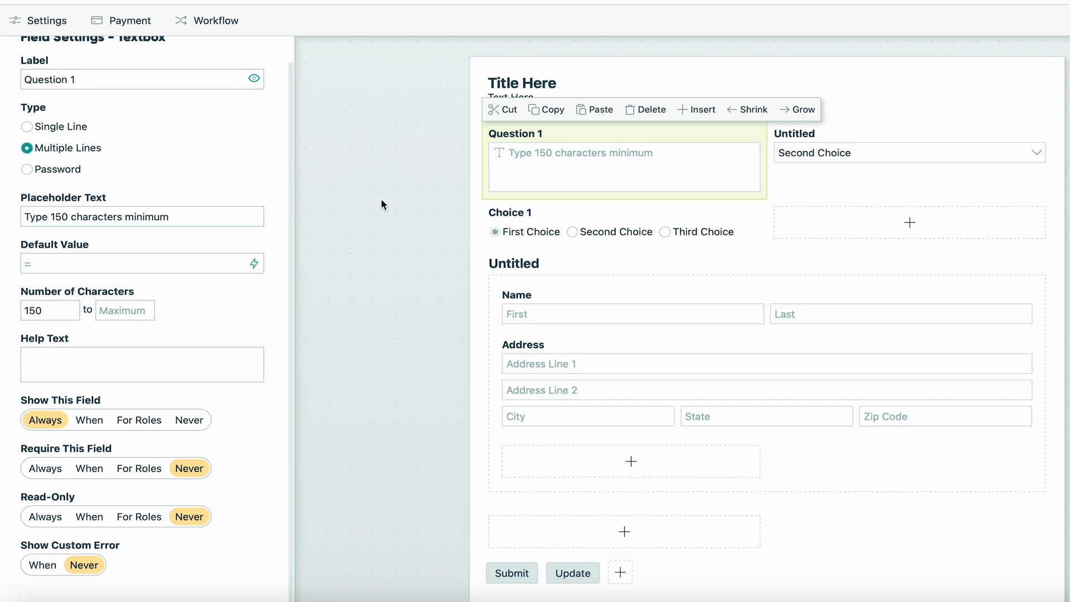
scroll(386, 208, down, 2)
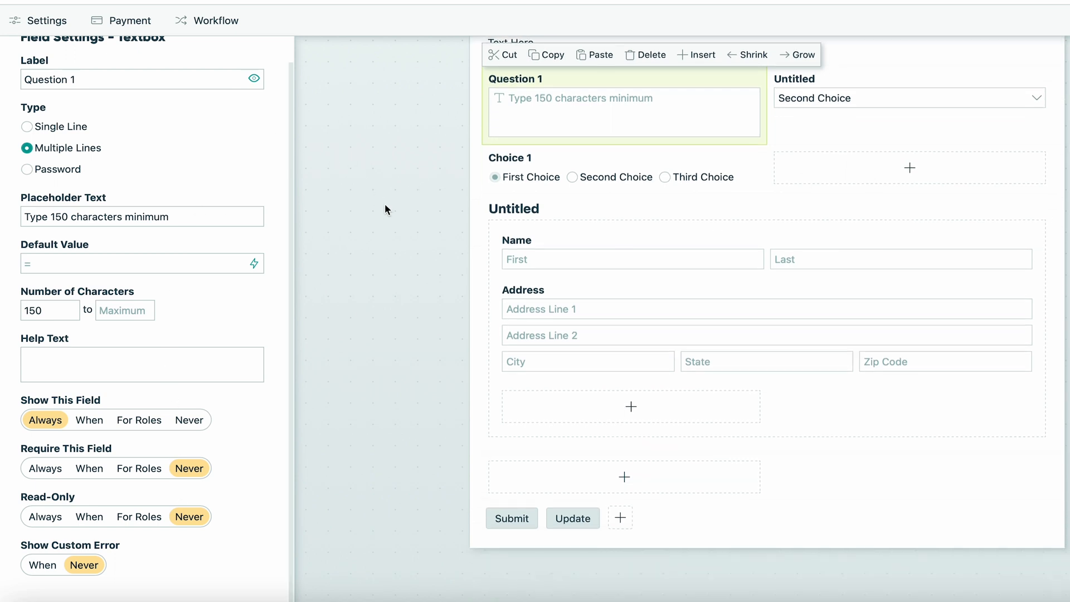
- Add a File Upload field below the Address field in the section and review its file type, size and number options
click(611, 403)
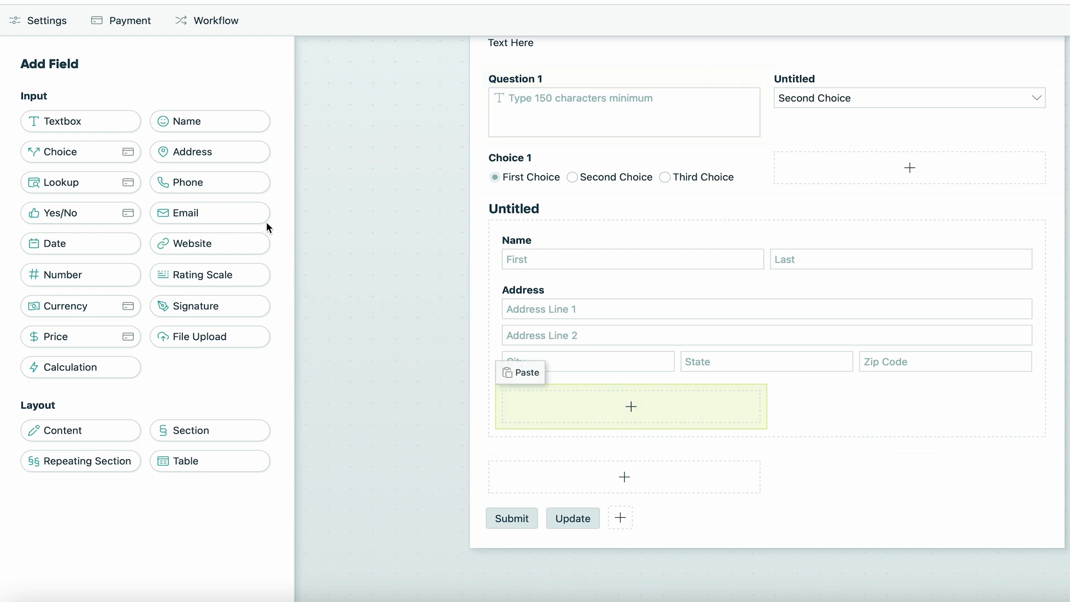
click(222, 334)
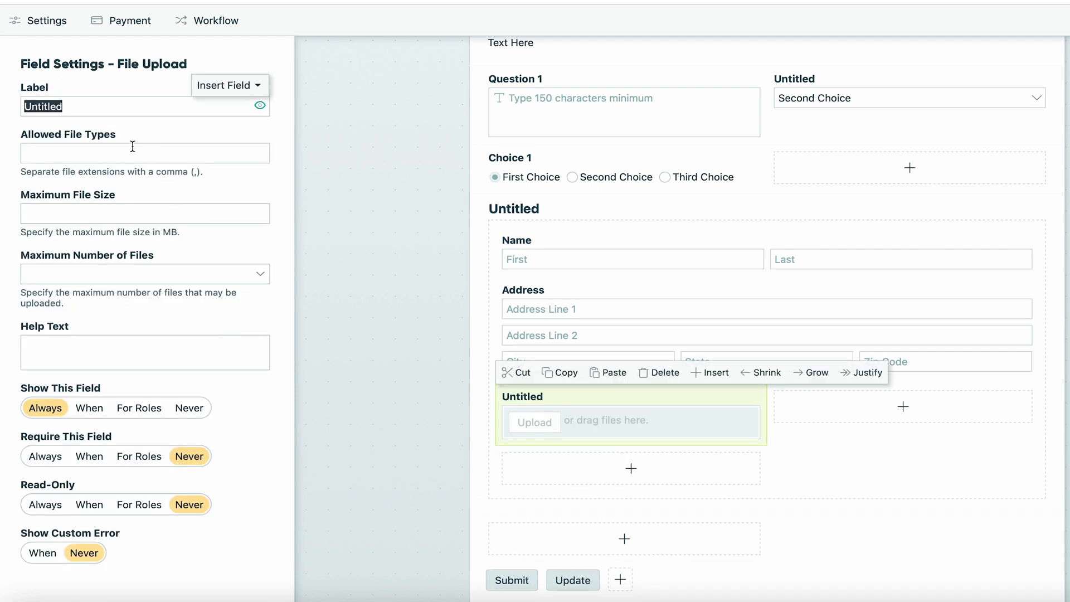
click(66, 159)
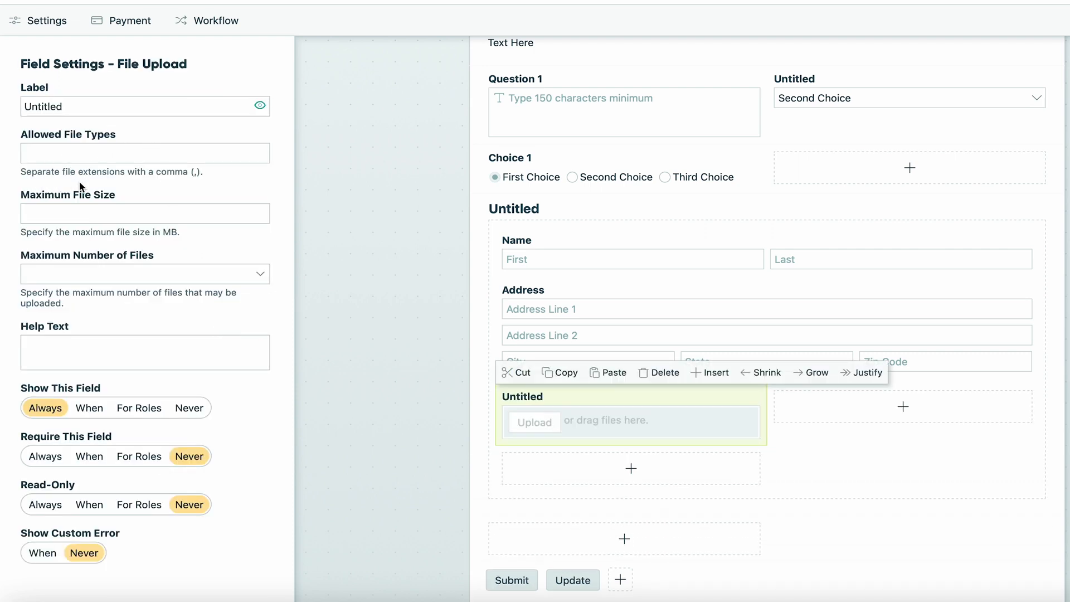
click(162, 213)
click(216, 266)
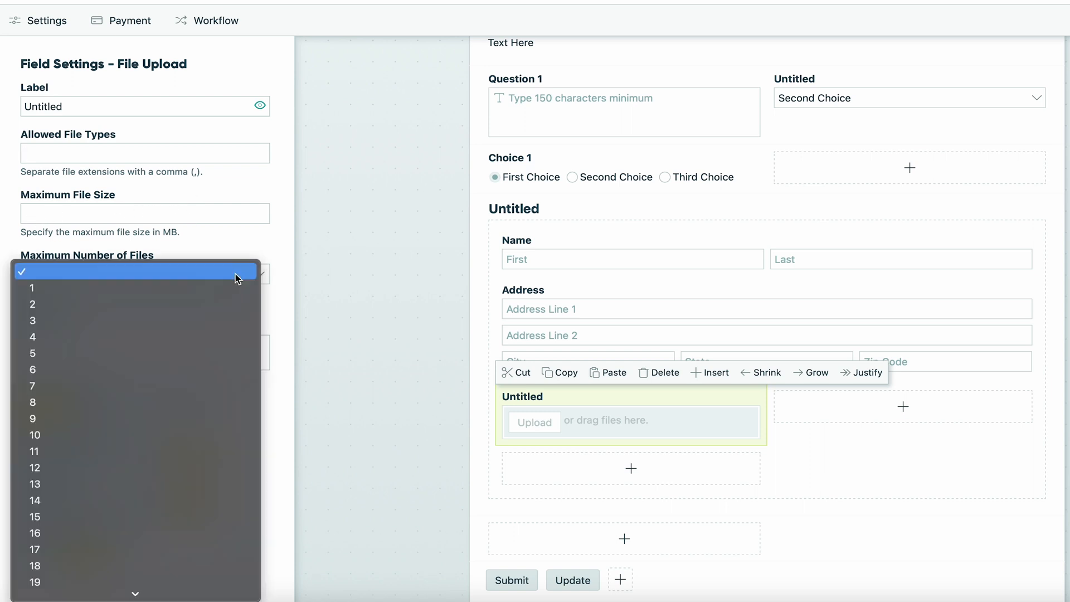
click(283, 252)
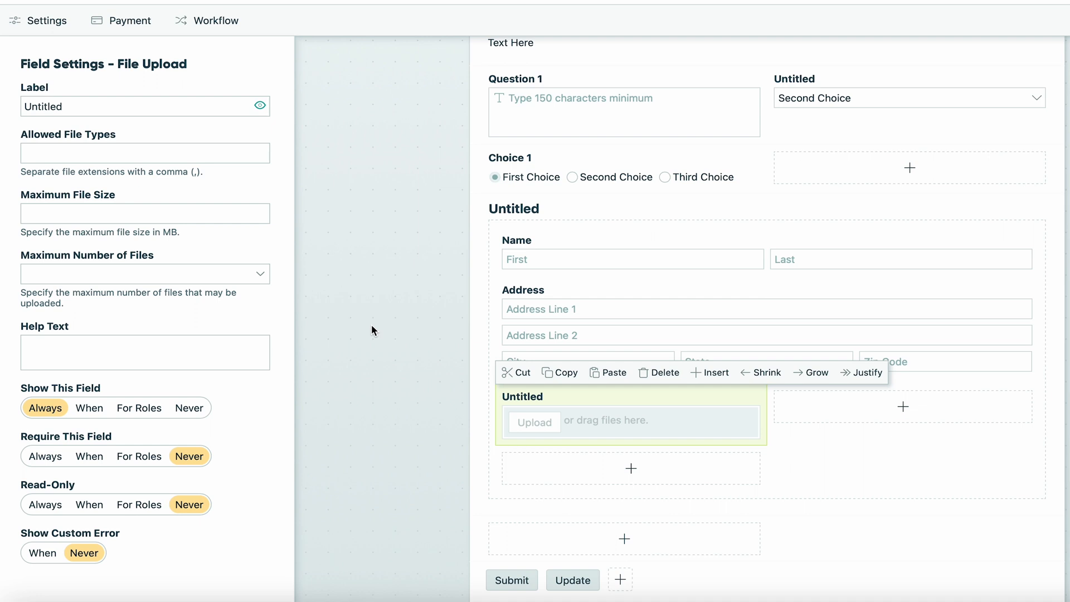
- Review the general form settings and open the workflow's Submit action for editing
click(40, 24)
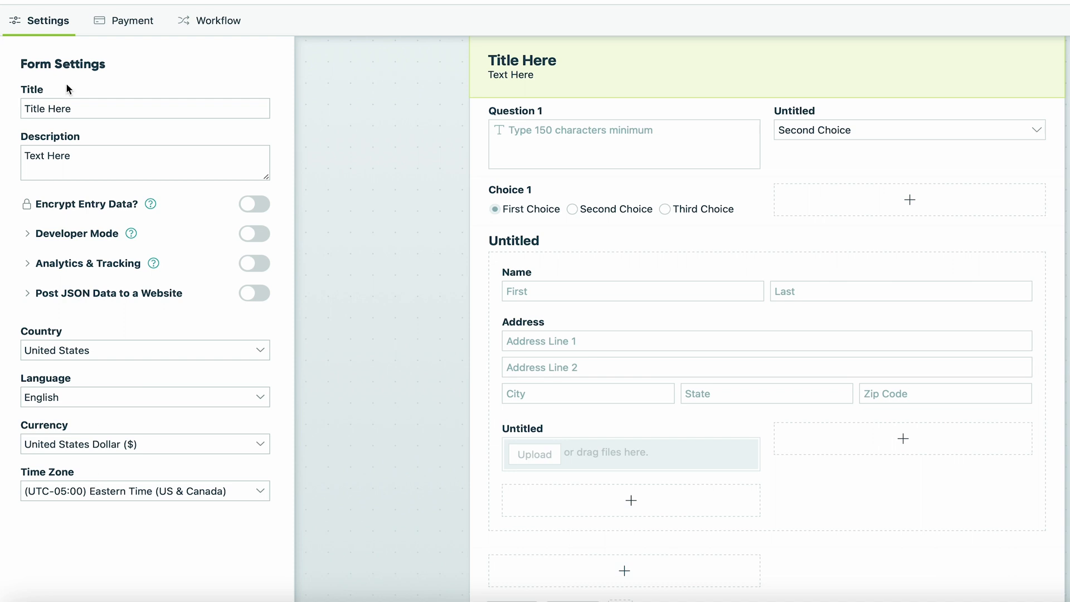
click(198, 20)
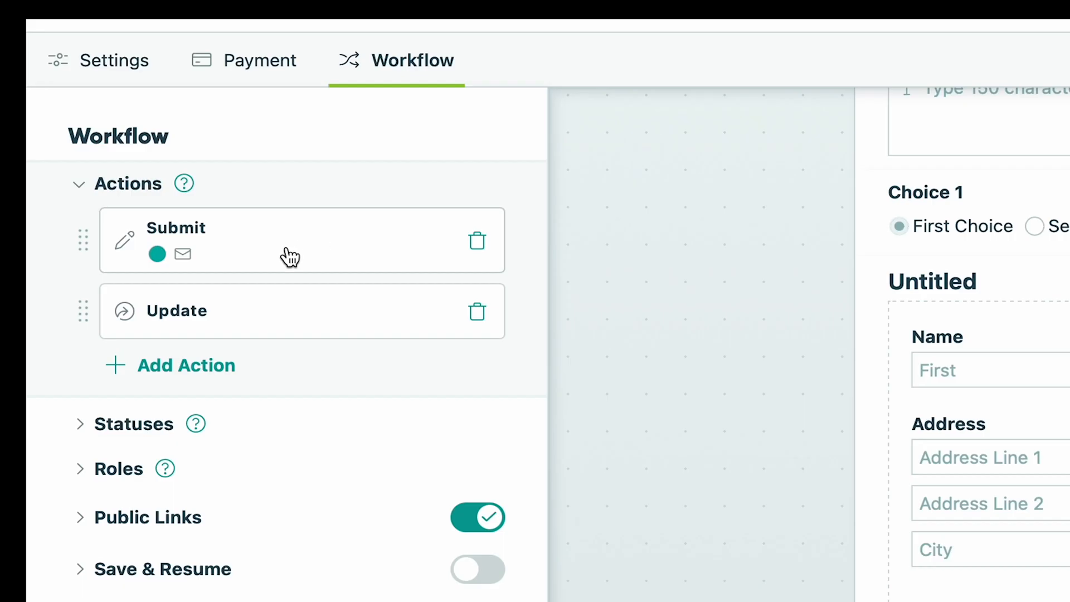
click(289, 256)
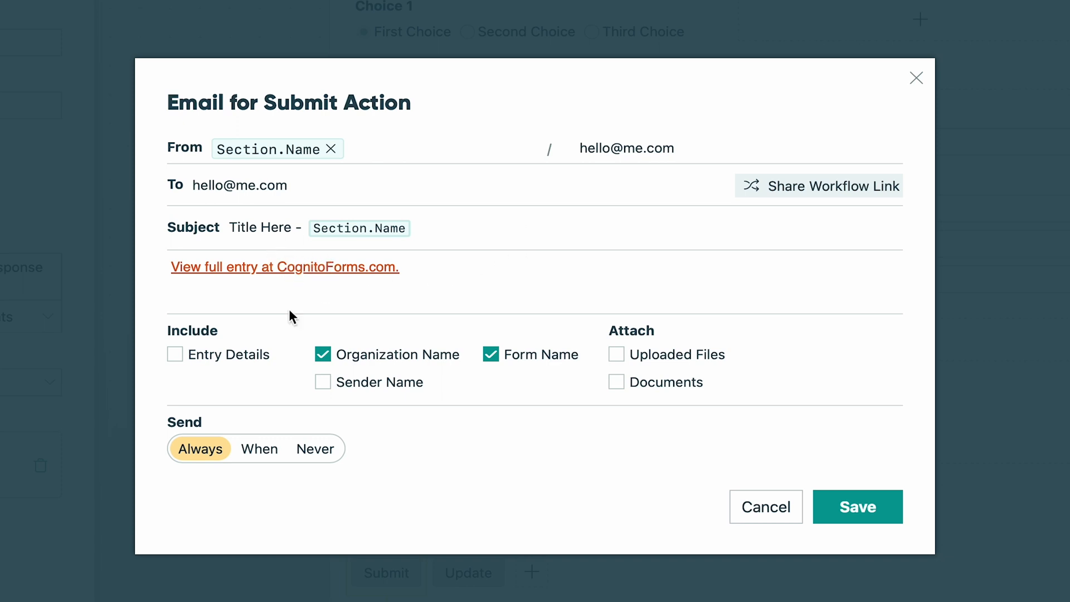
- Include entry details in the Submit action's email and try to attach uploaded files and documents
click(176, 355)
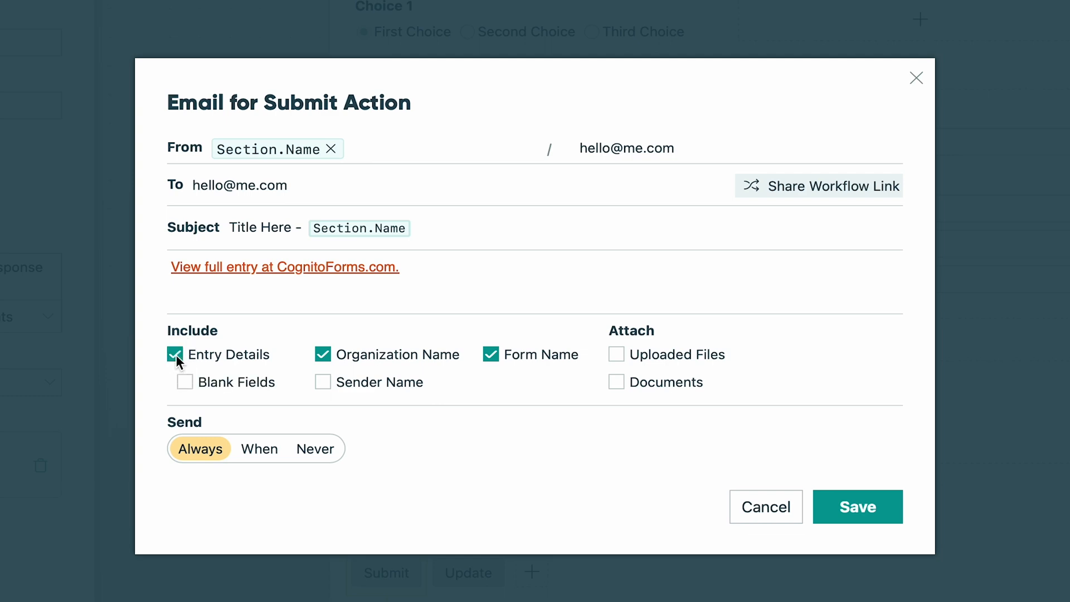
click(617, 353)
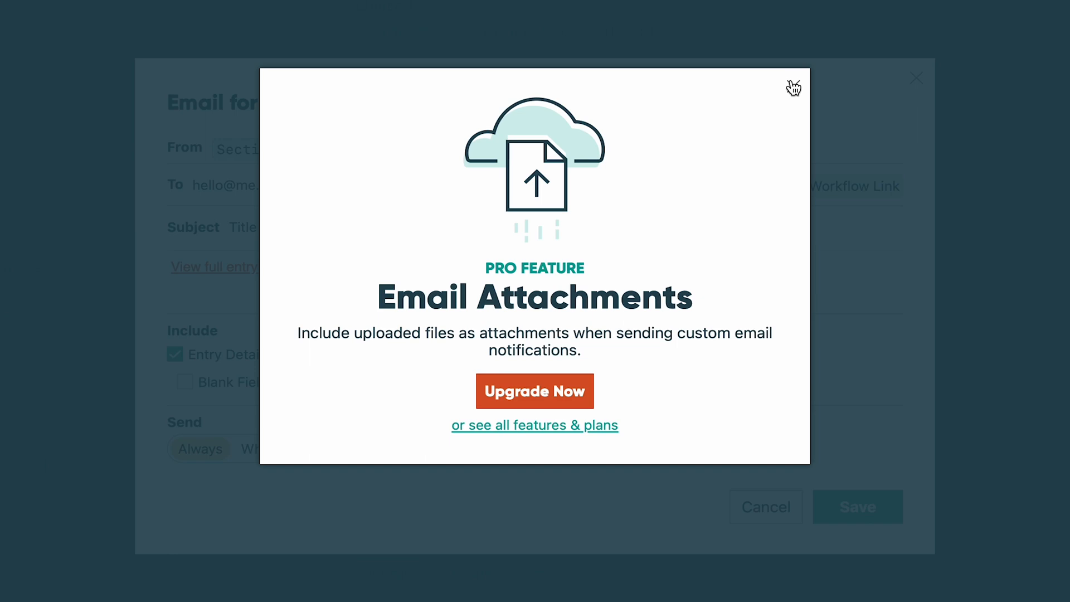
click(794, 87)
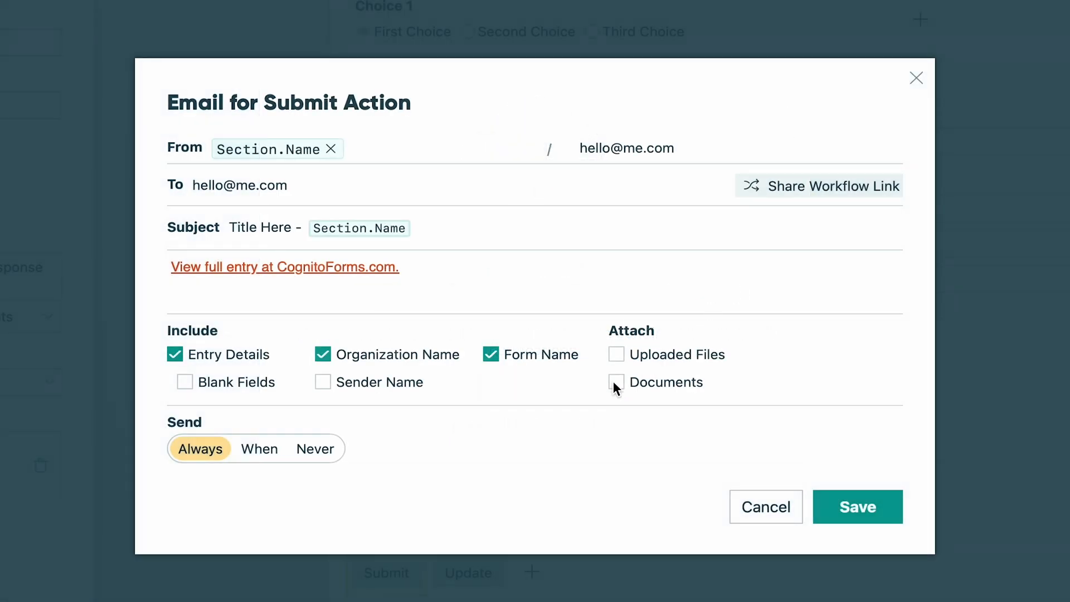
click(616, 383)
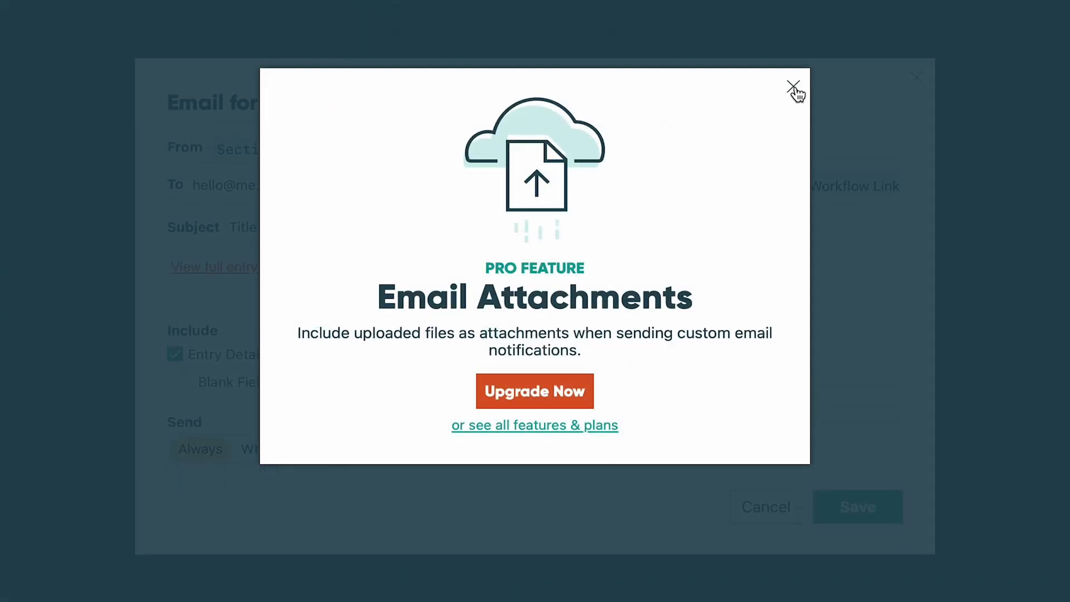
click(794, 88)
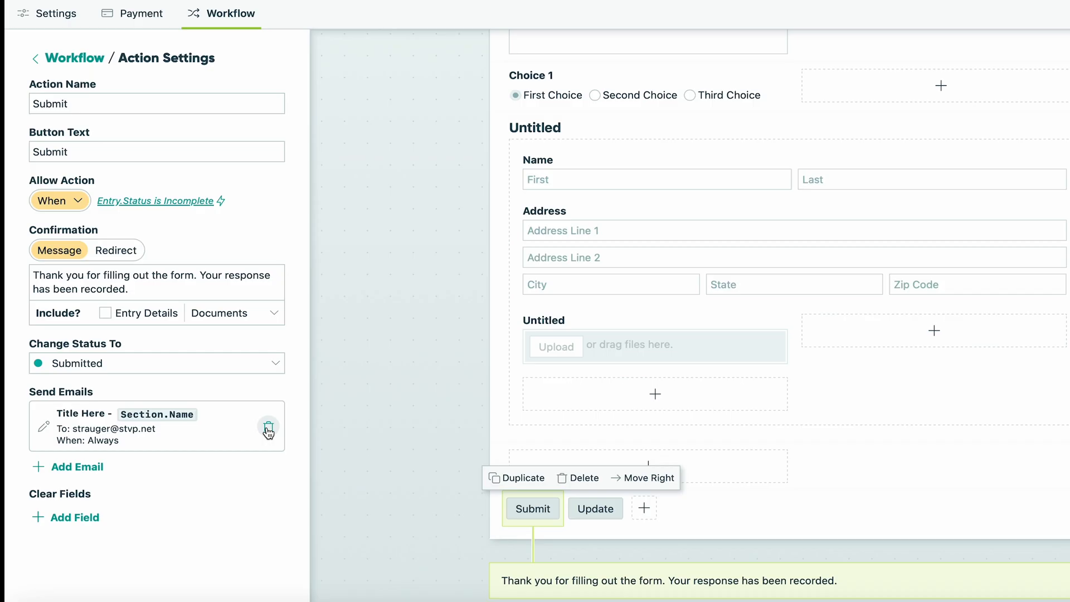
- Delete the Submit action's email notification and include entry details with the confirmation message
click(268, 432)
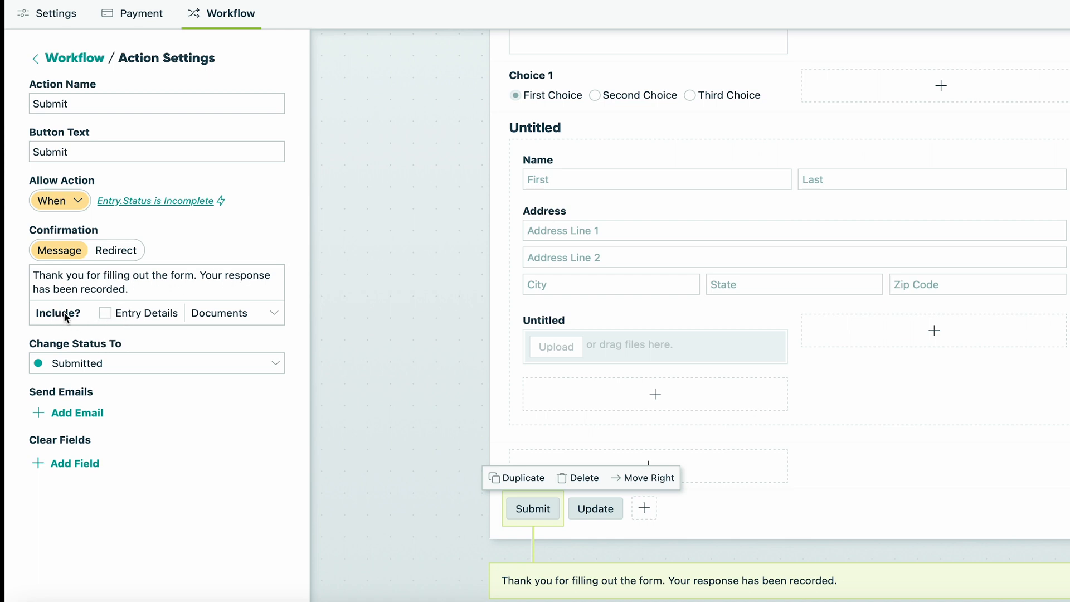
click(105, 314)
- Add an Email field below the file upload field inside the section
click(648, 395)
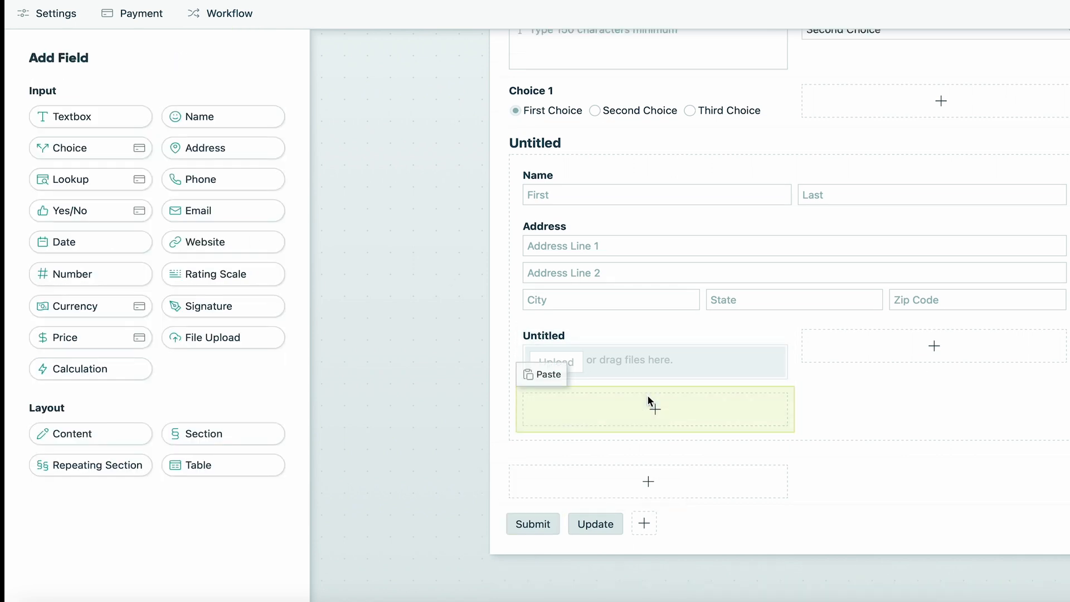
click(173, 210)
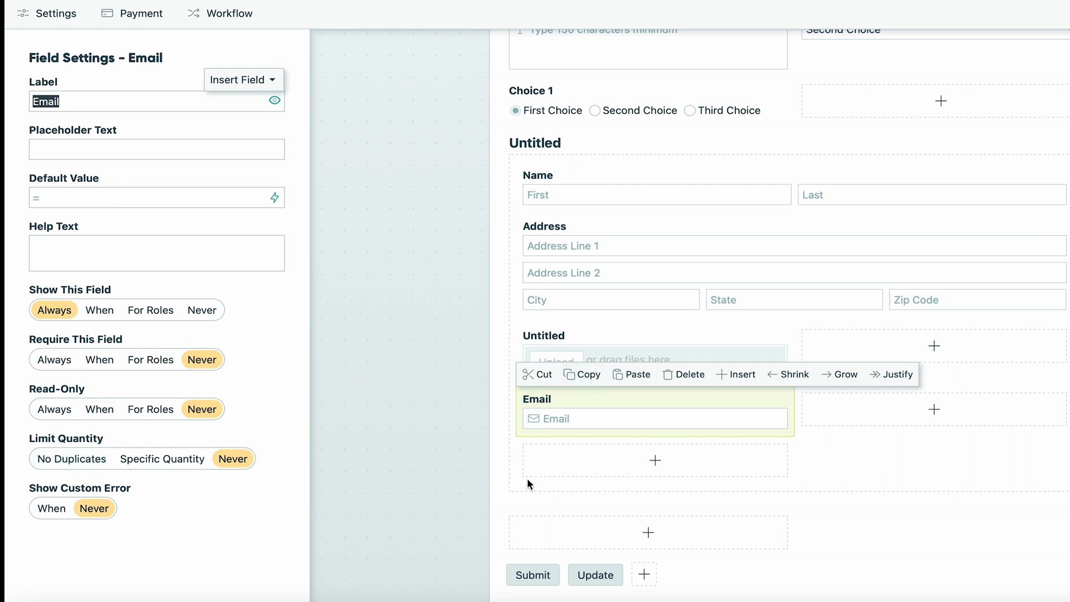
drag(589, 399, 617, 404)
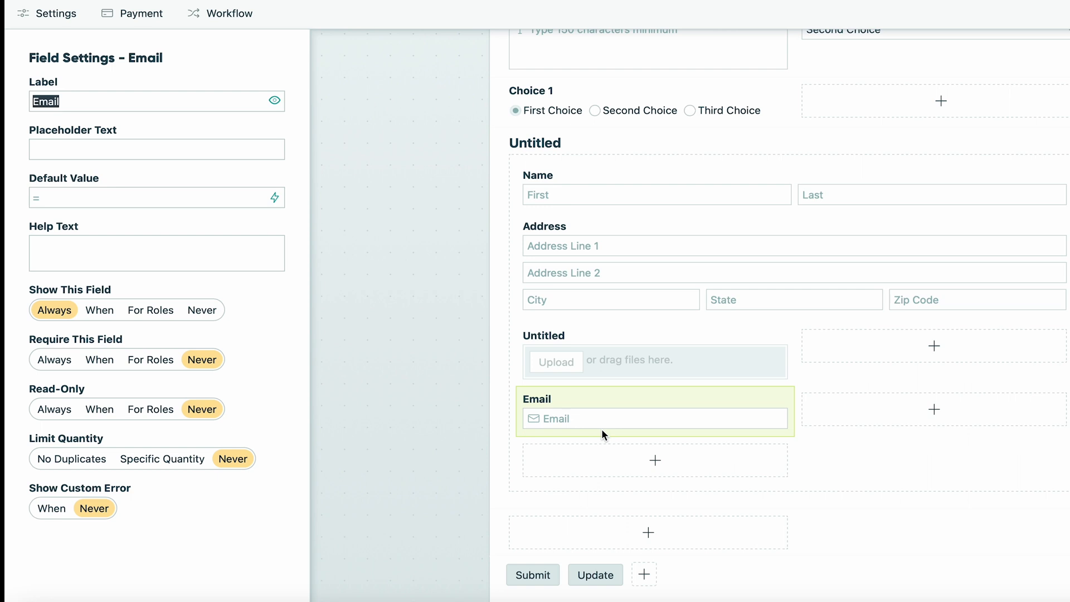
click(599, 453)
- Move the Email field out of the section to the empty row directly beneath it, and make it always required
click(595, 407)
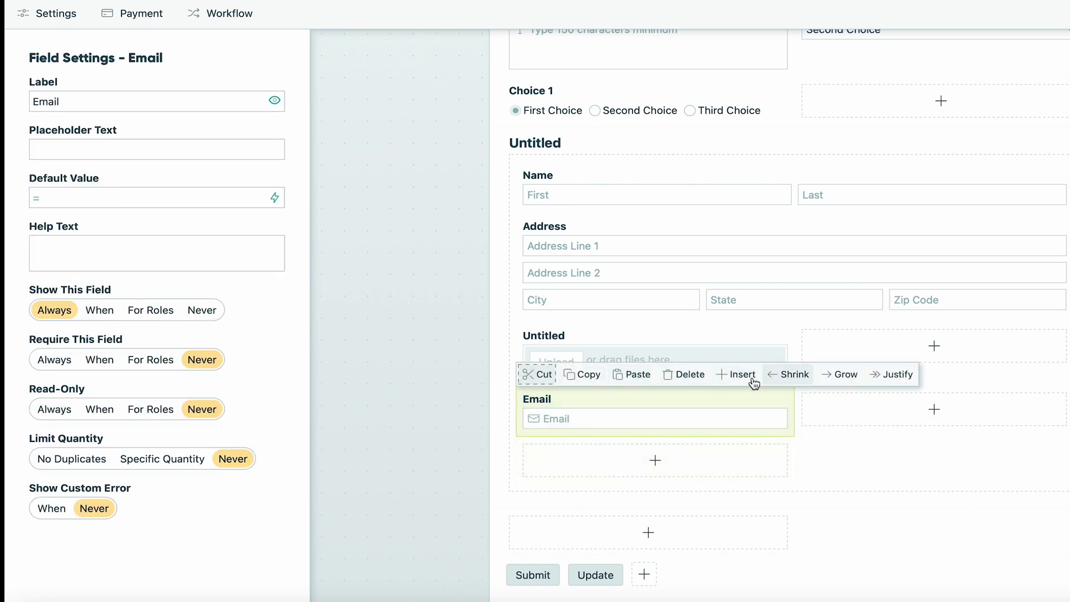
click(537, 375)
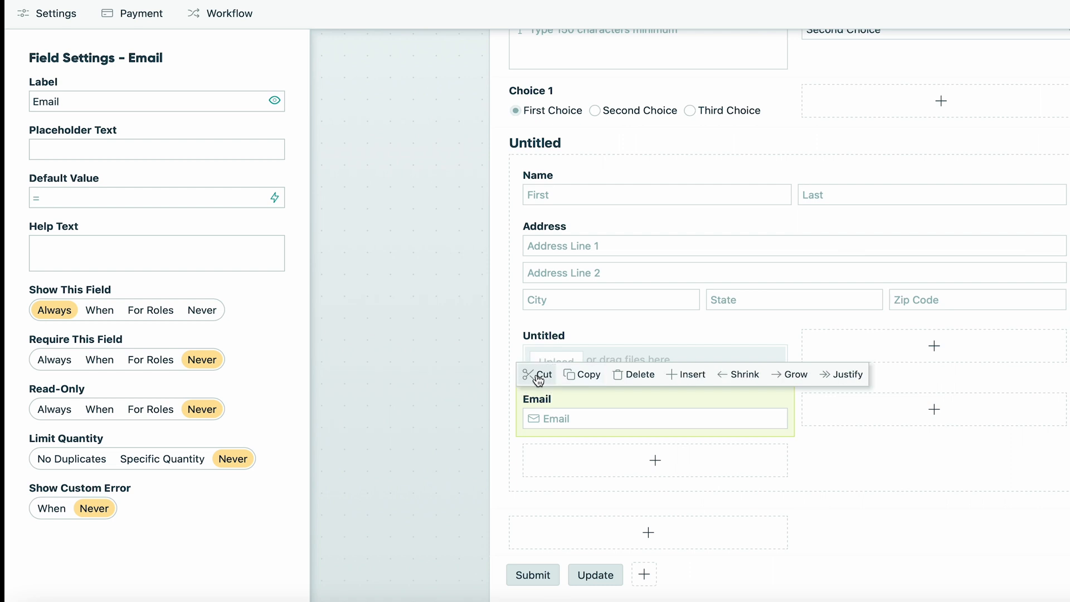
click(608, 531)
click(661, 528)
click(650, 532)
click(535, 498)
click(535, 497)
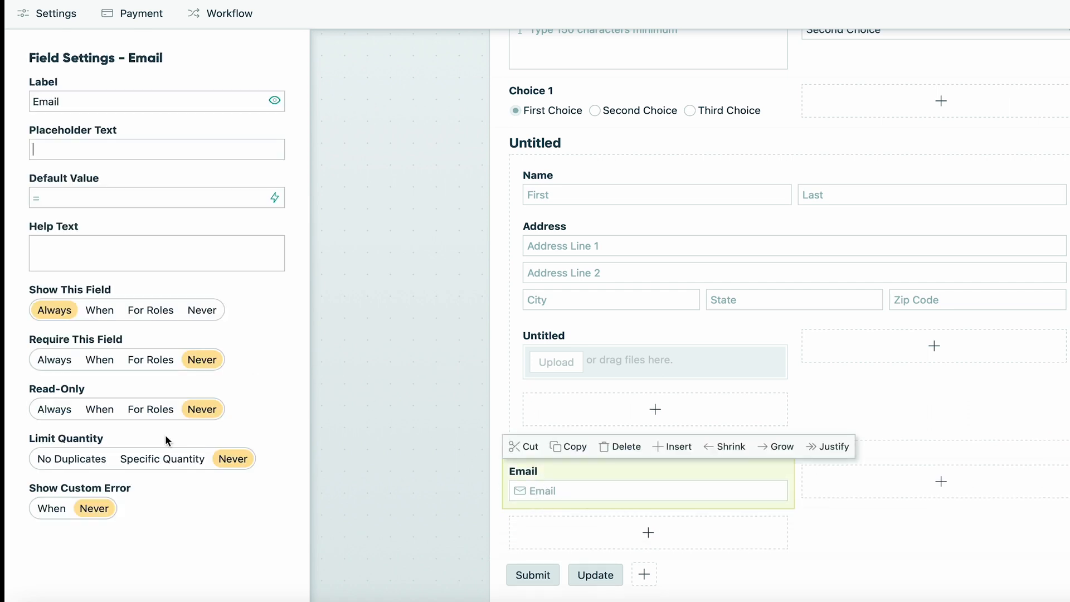
click(52, 359)
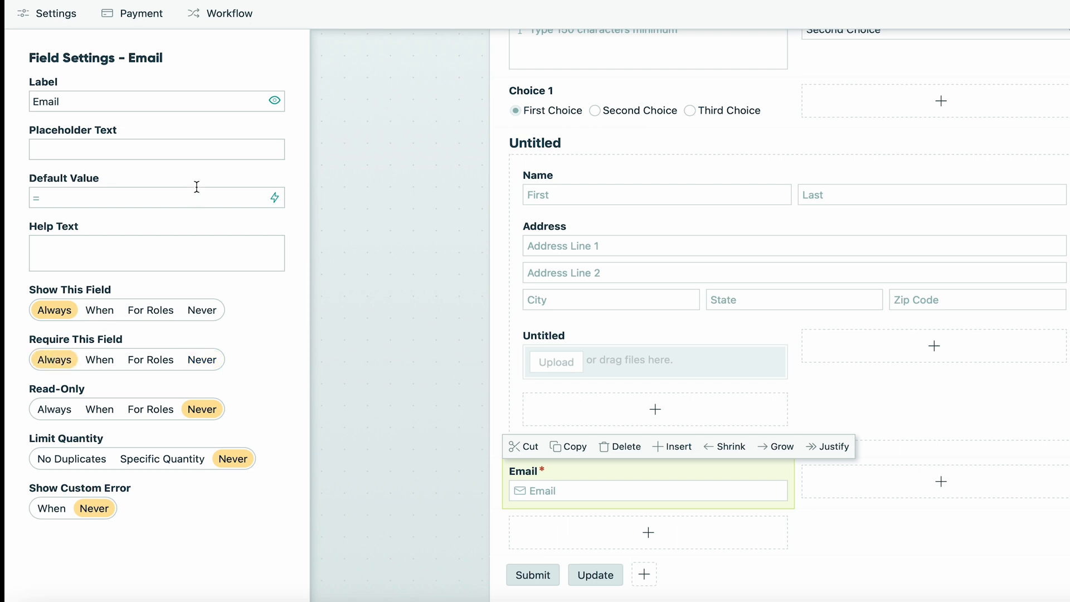
- Add a new email notification to the workflow's Submit action, addressed to the form's Email field
click(231, 16)
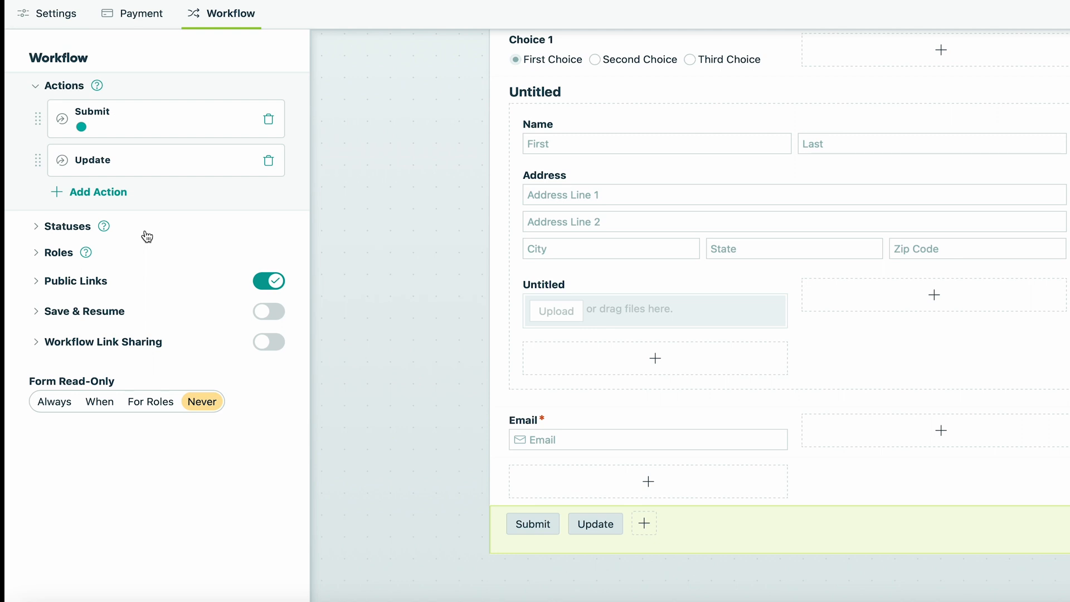
click(141, 121)
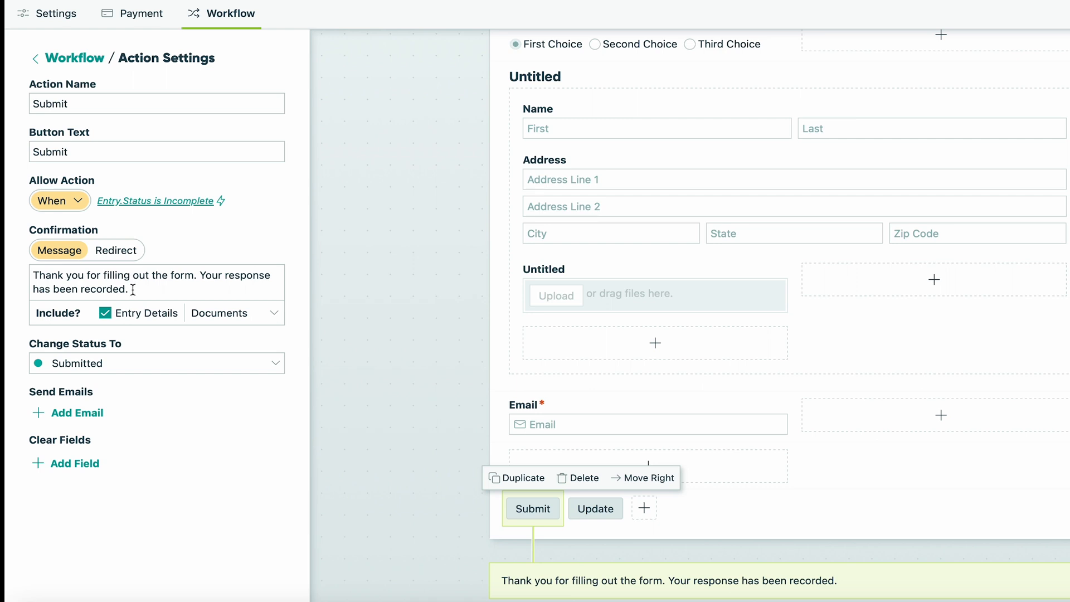
drag(133, 290, 17, 264)
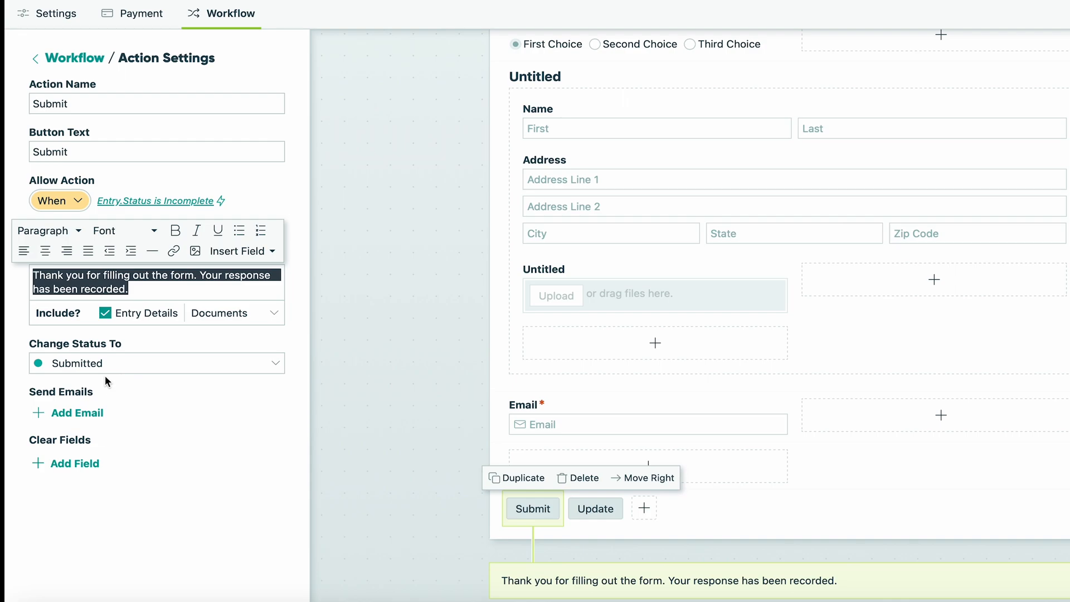
click(56, 412)
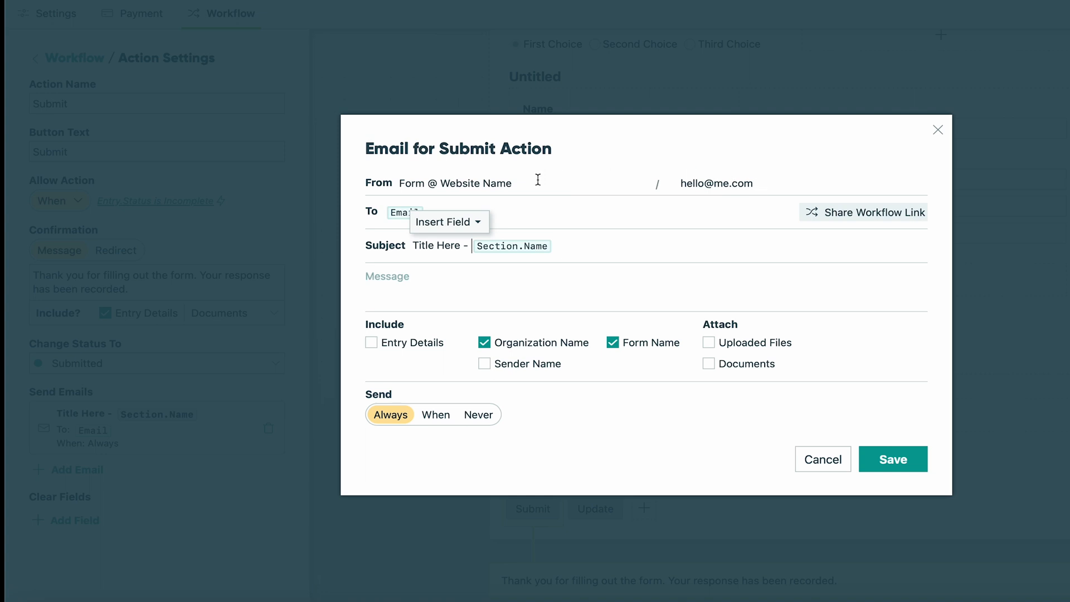
click(565, 209)
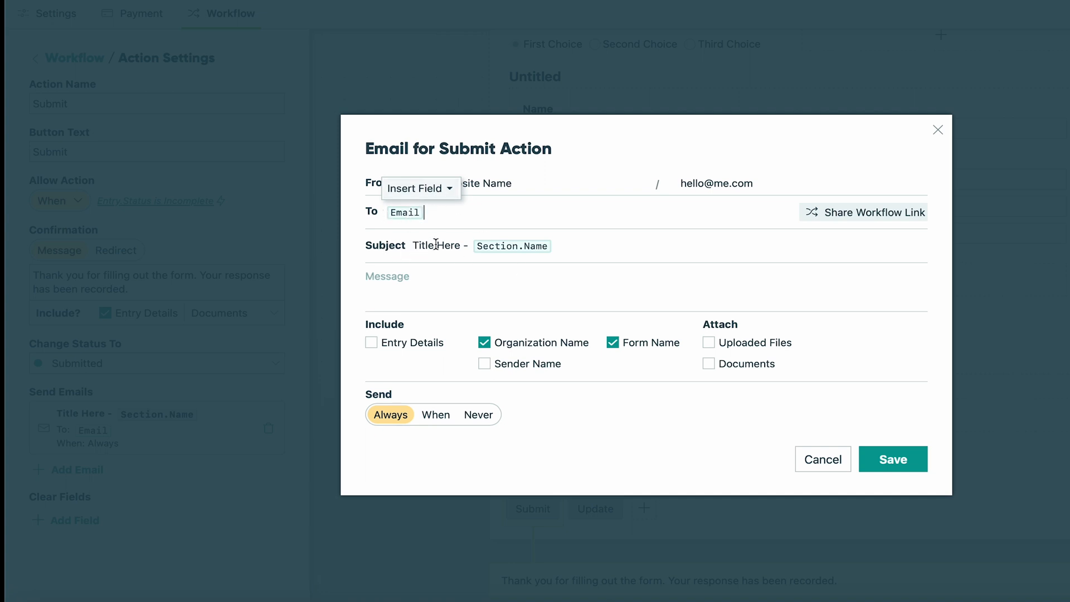
- Include the entry details, enter the message "Thanks for filling out our form. This is confirmation we have received your entry." and save the email
click(464, 278)
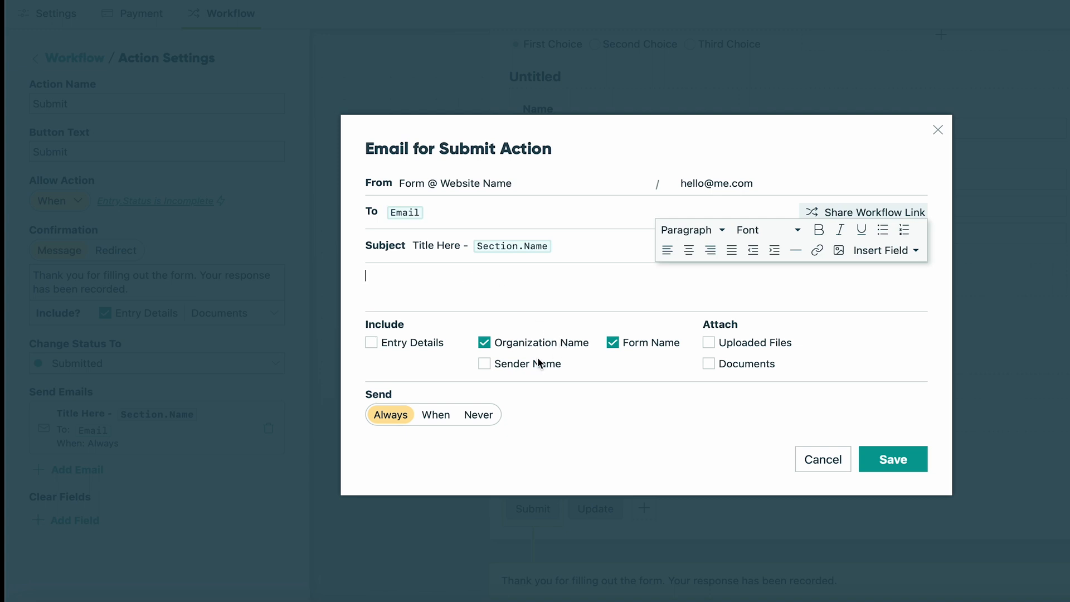
click(372, 343)
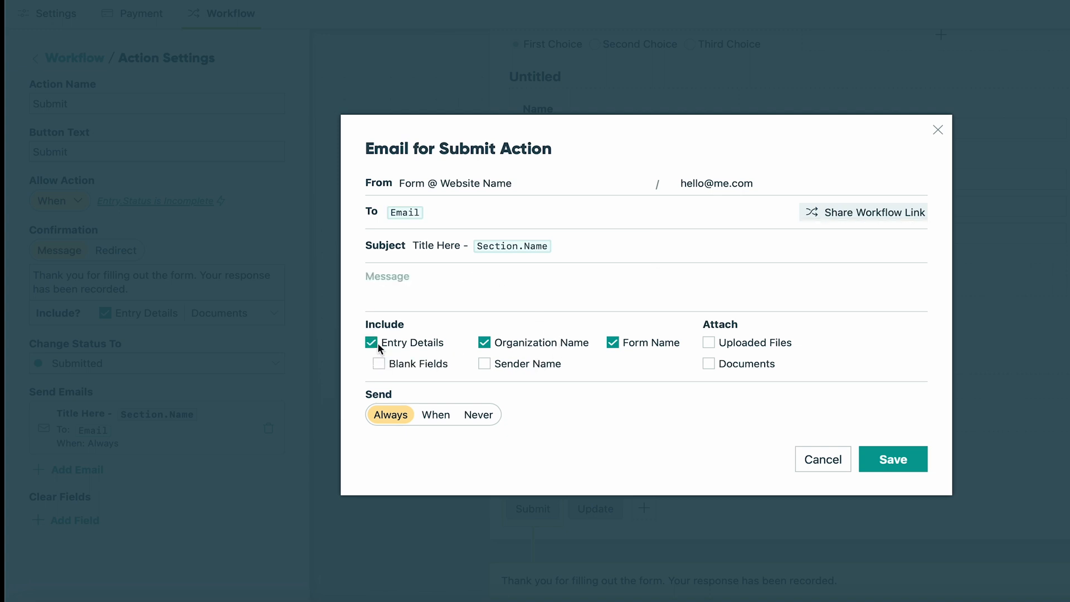
click(412, 278)
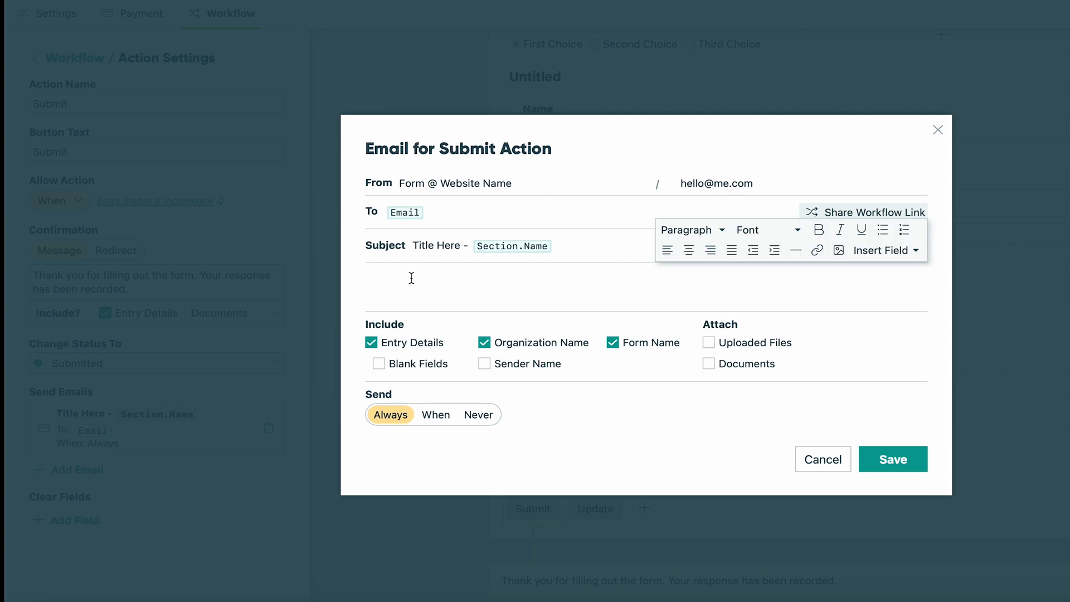
text(Thanks for filling out our form.  This is )
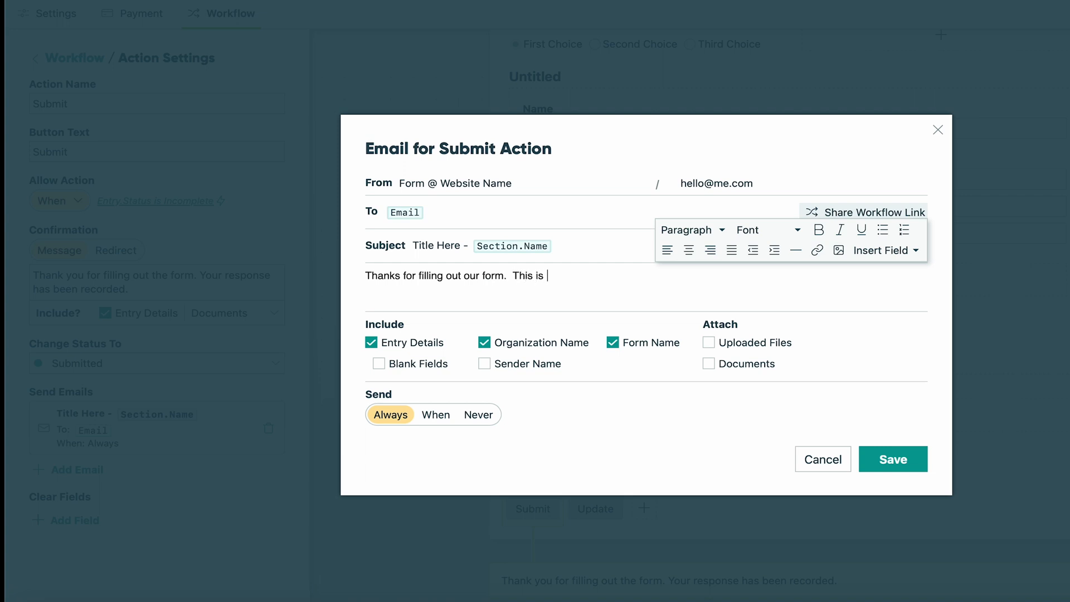
text(confirmation we have rece)
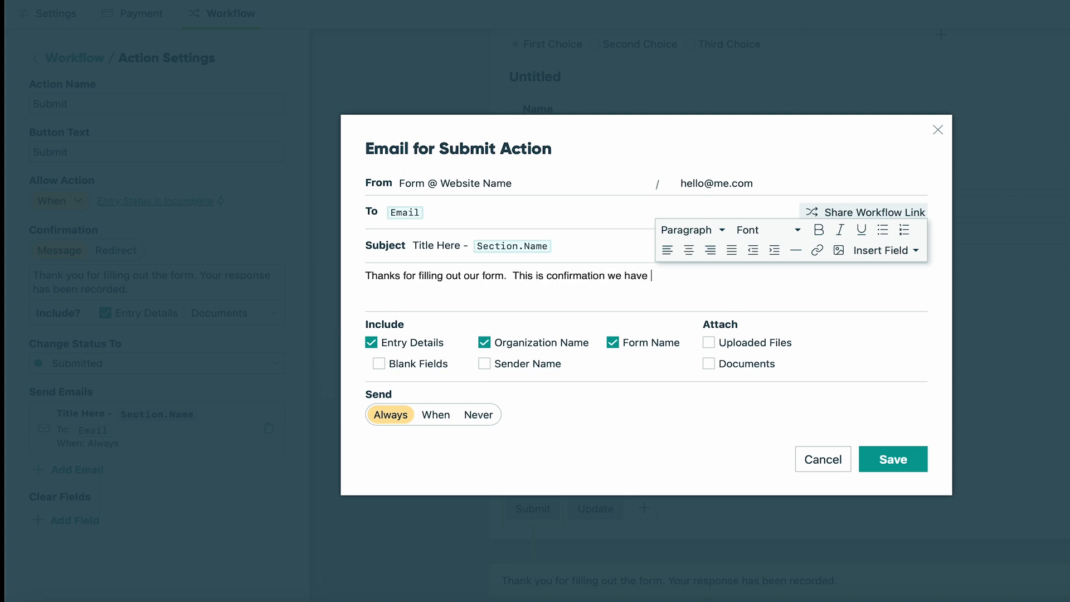
text(ived your entry.)
click(899, 461)
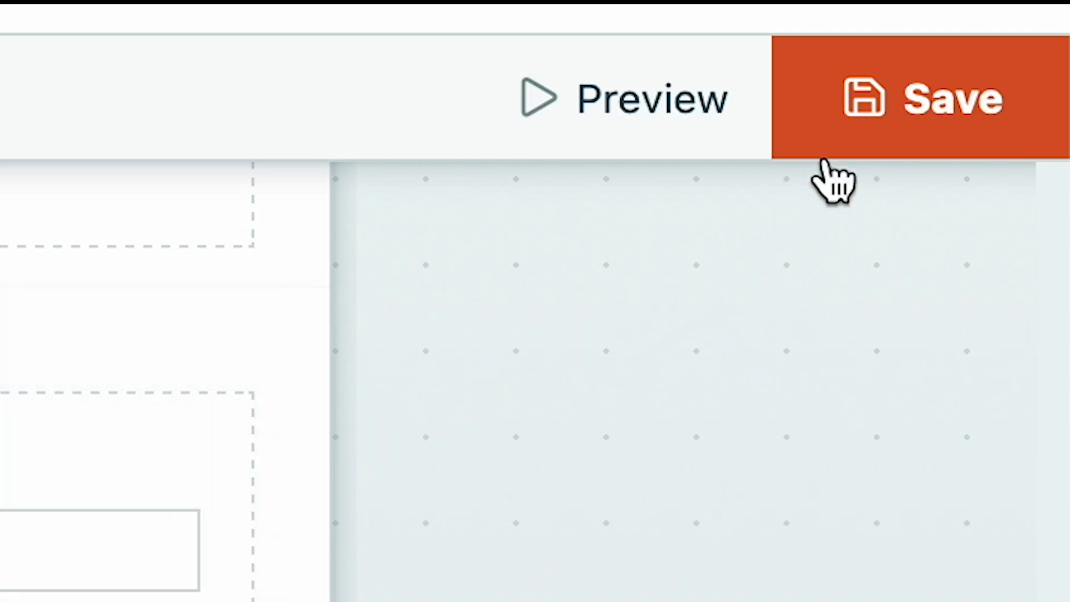
- Save the form and copy its Seamless embed code from the publishing options
click(850, 134)
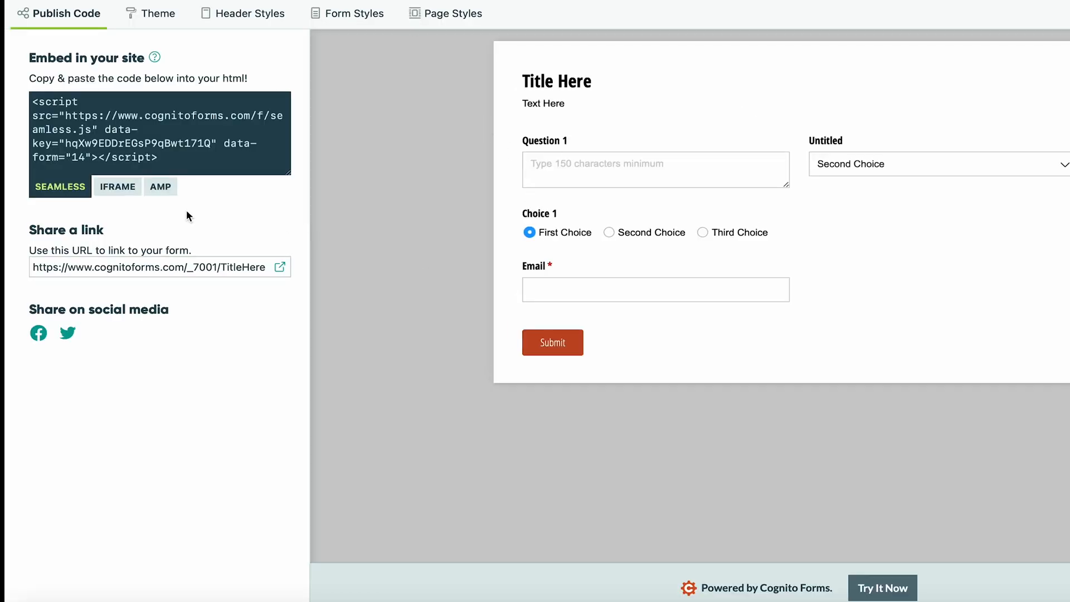
drag(31, 103, 169, 166)
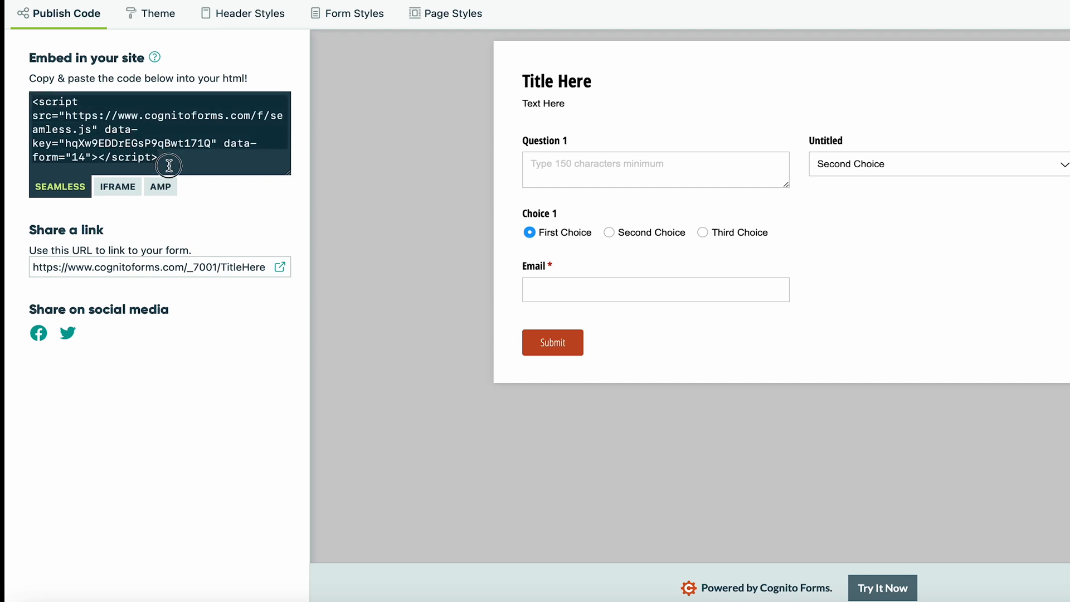
click(200, 158)
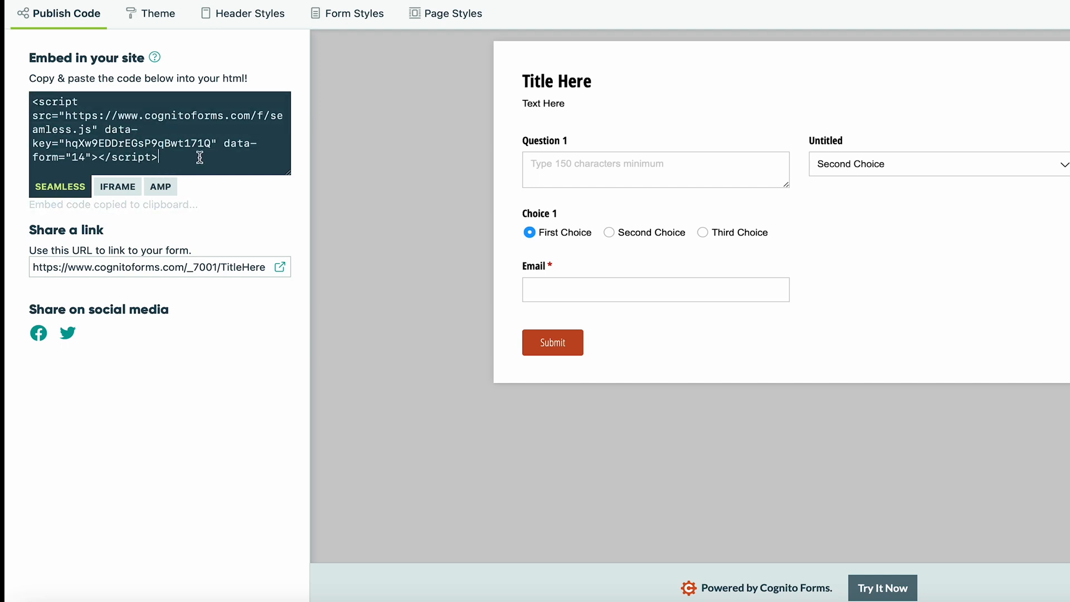
- Review the IFrame and AMP versions of the embed code, and select the form's shareable link
click(118, 192)
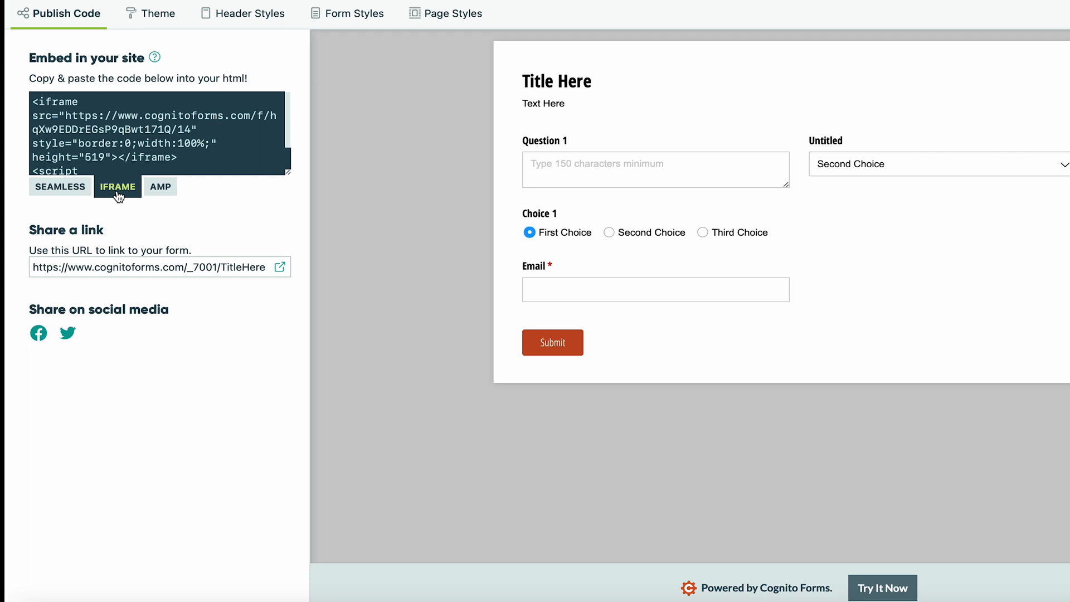
click(160, 187)
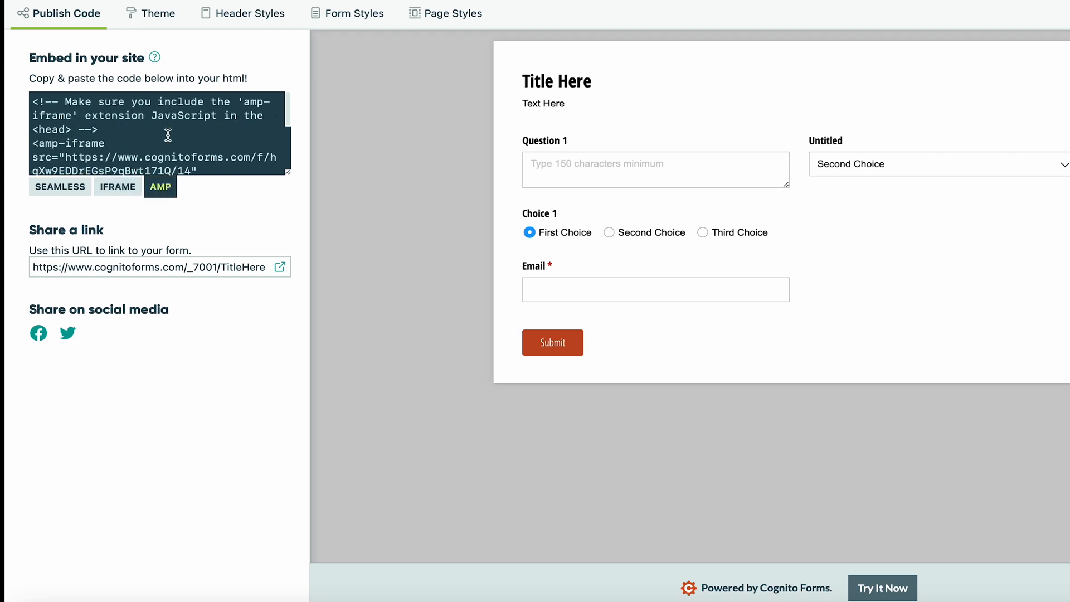
scroll(168, 135, down, 5)
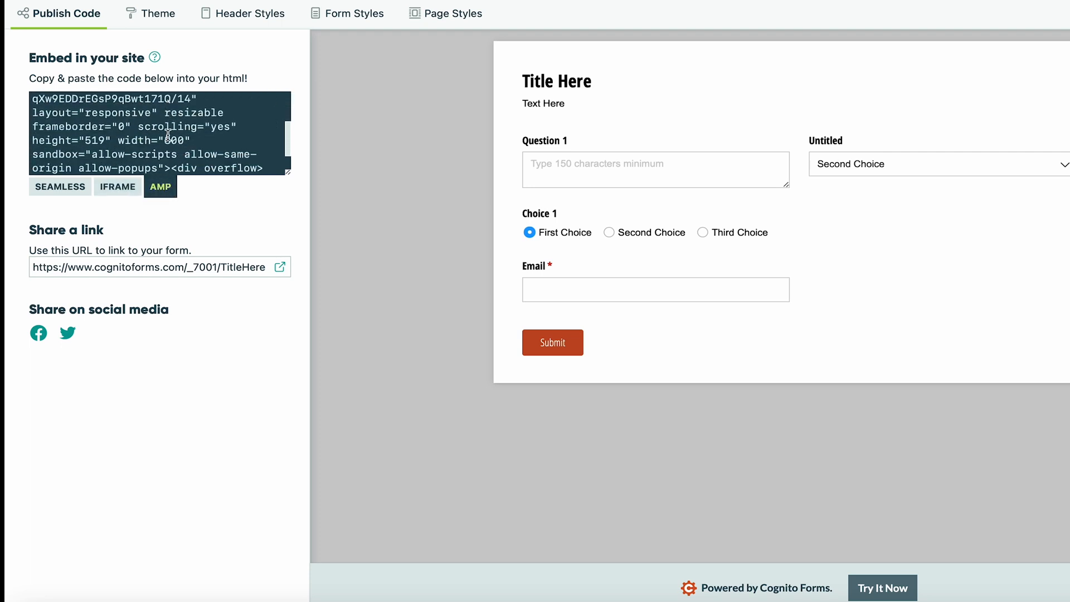
click(141, 270)
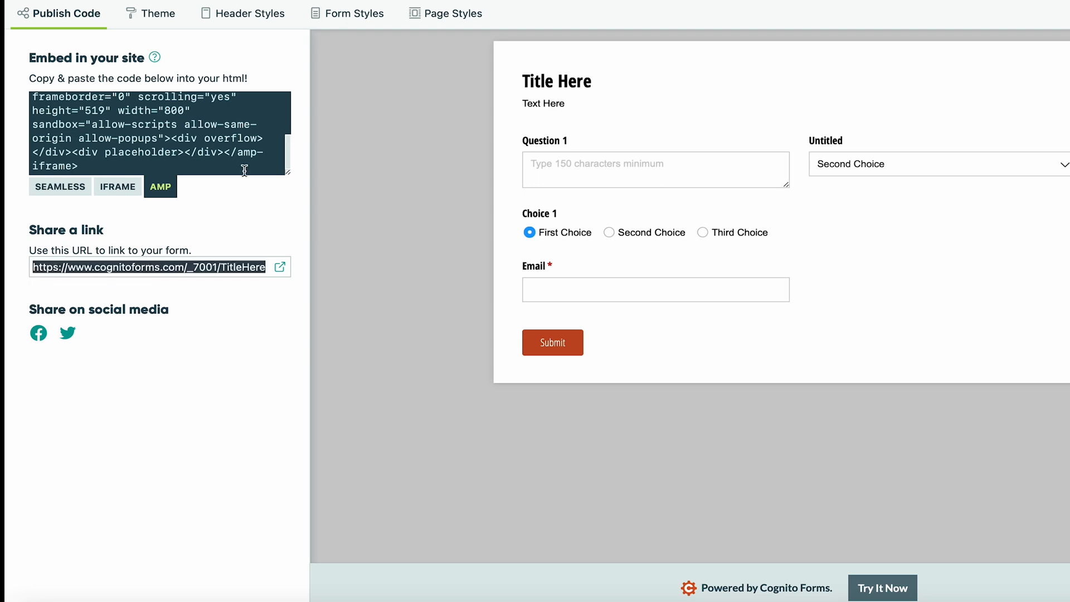
- Center the form's header alignment in the header styling options
click(160, 20)
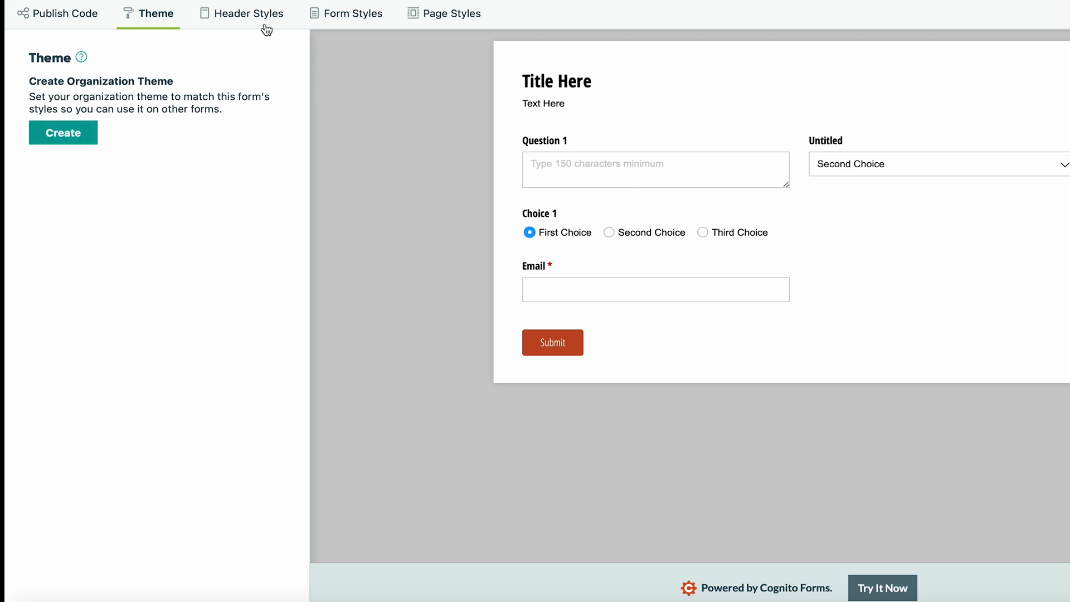
click(223, 18)
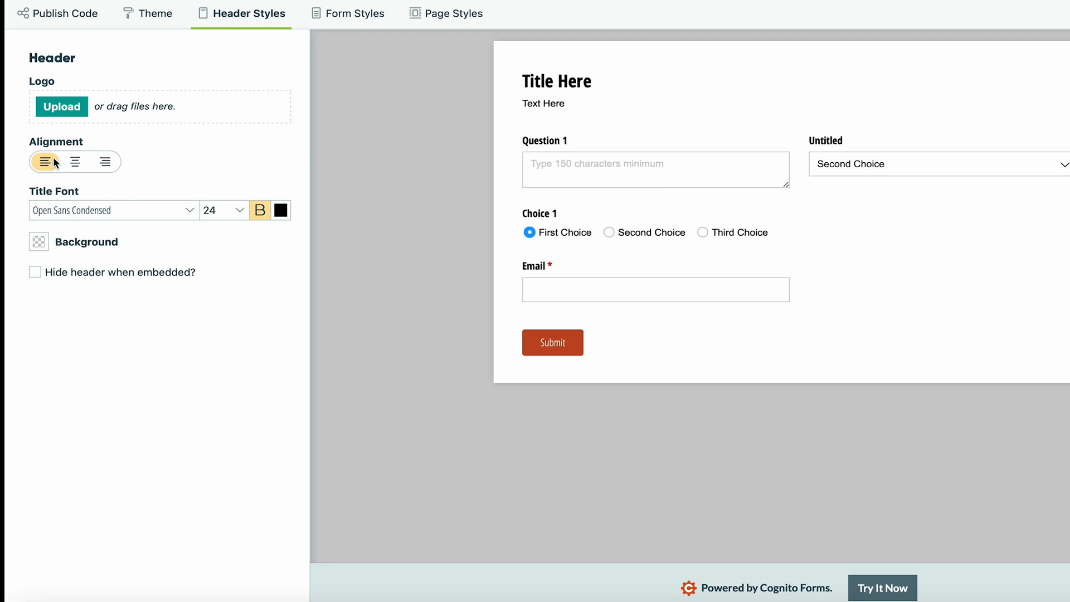
click(76, 163)
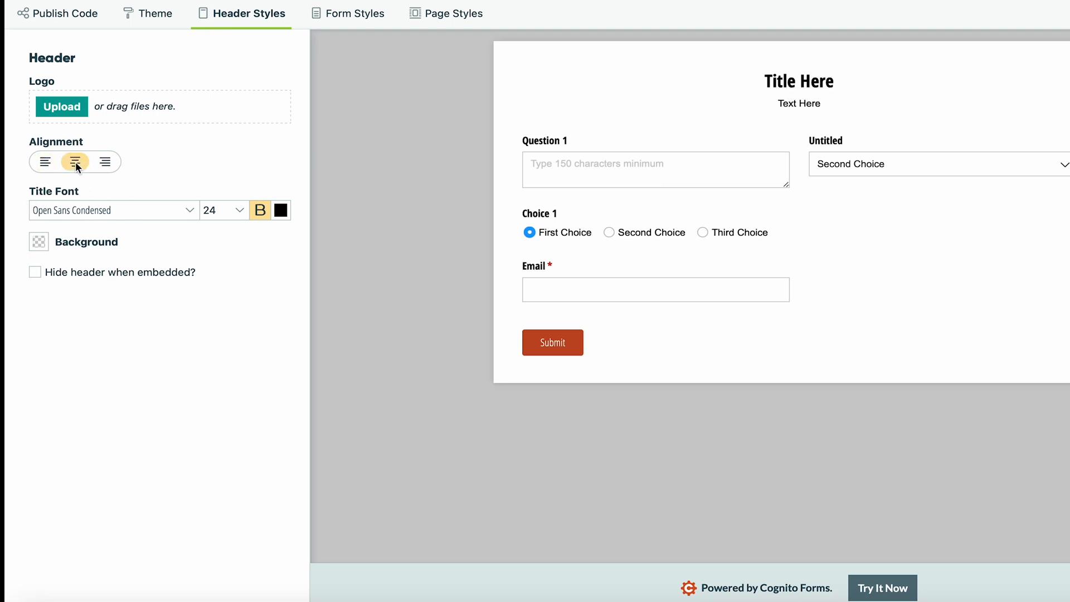
- Set the maximum form width to 1104 and save the styling changes while leaving for the form's entries
click(354, 12)
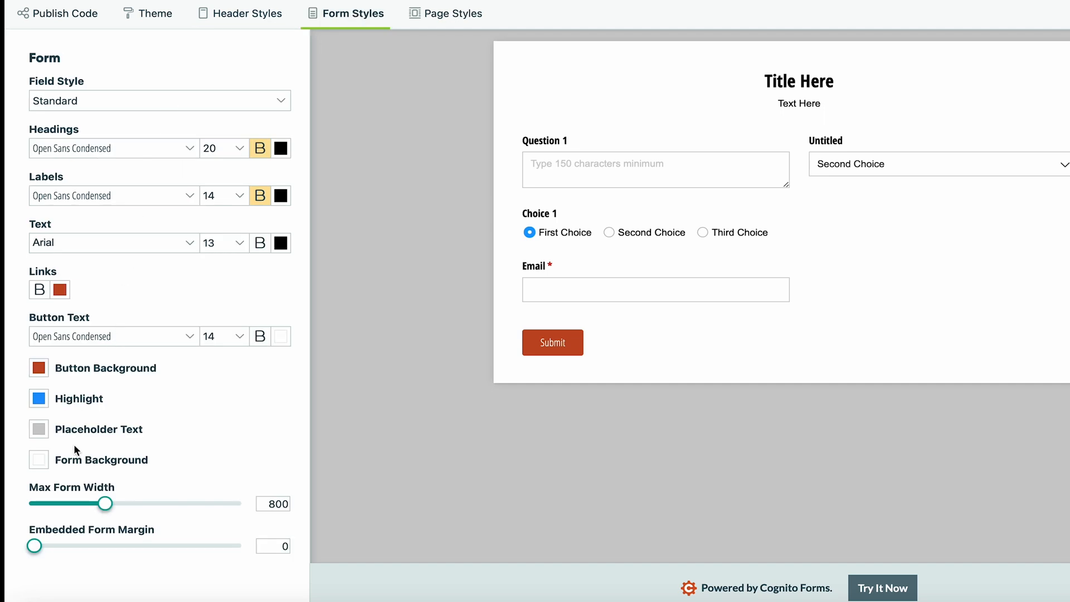
drag(105, 502, 141, 495)
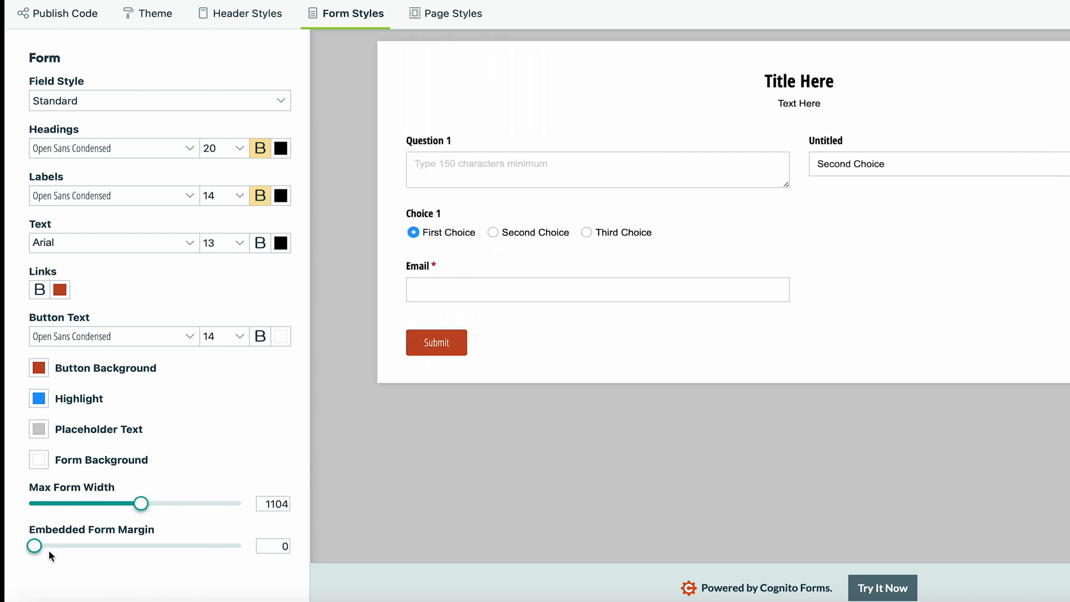
click(438, 12)
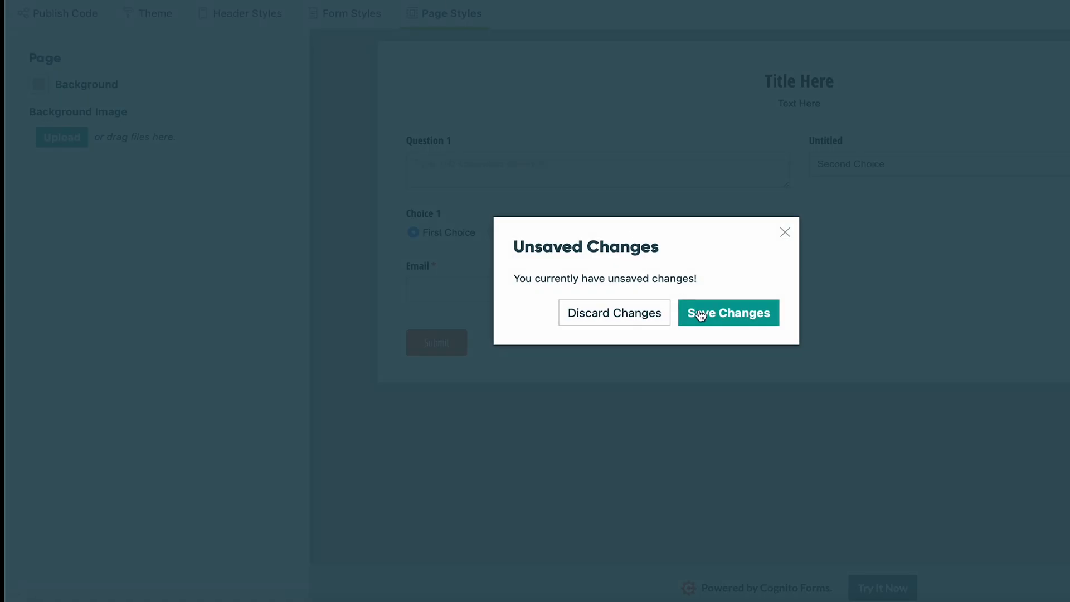
click(724, 319)
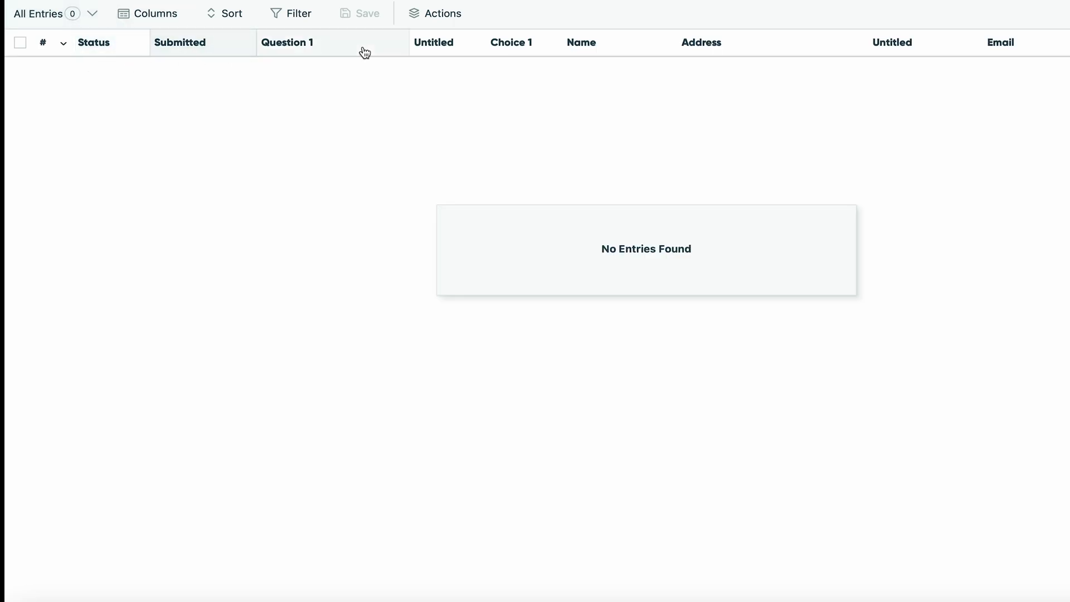
- Examine the export and download actions available for the form's entries
click(423, 15)
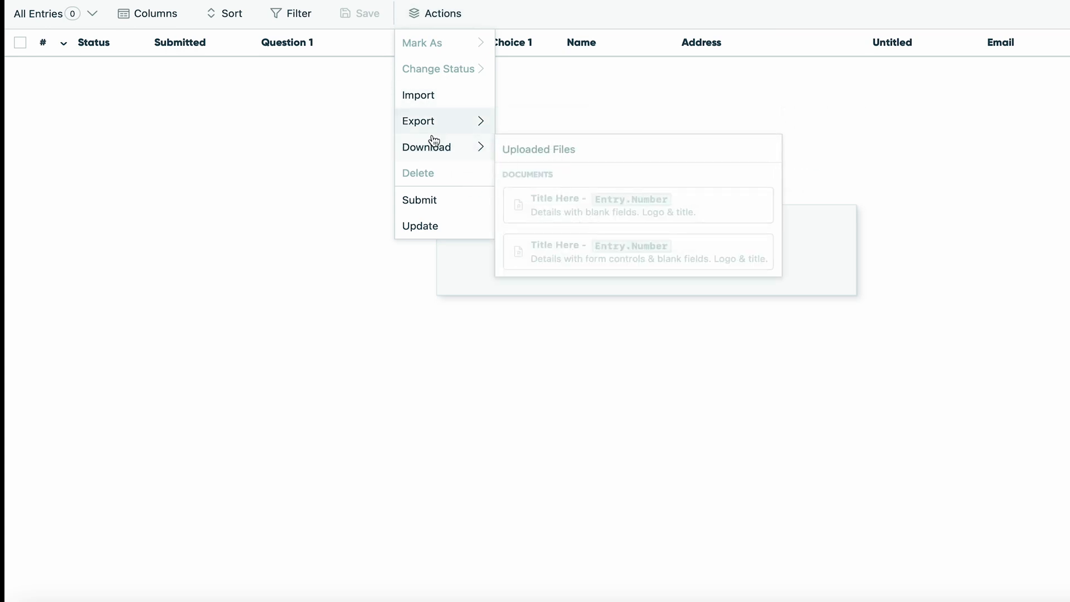
click(308, 130)
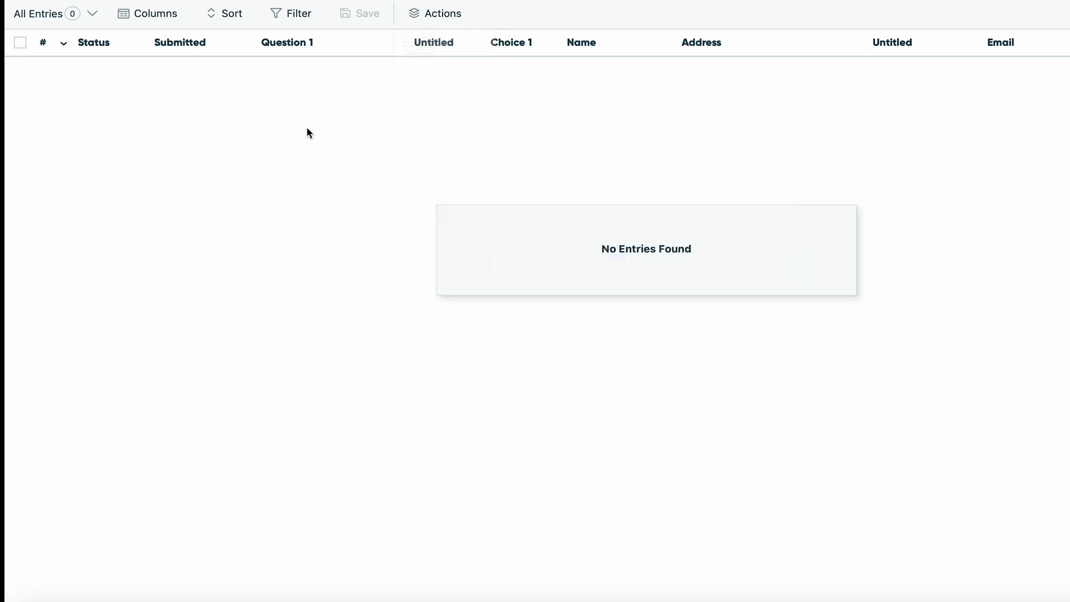